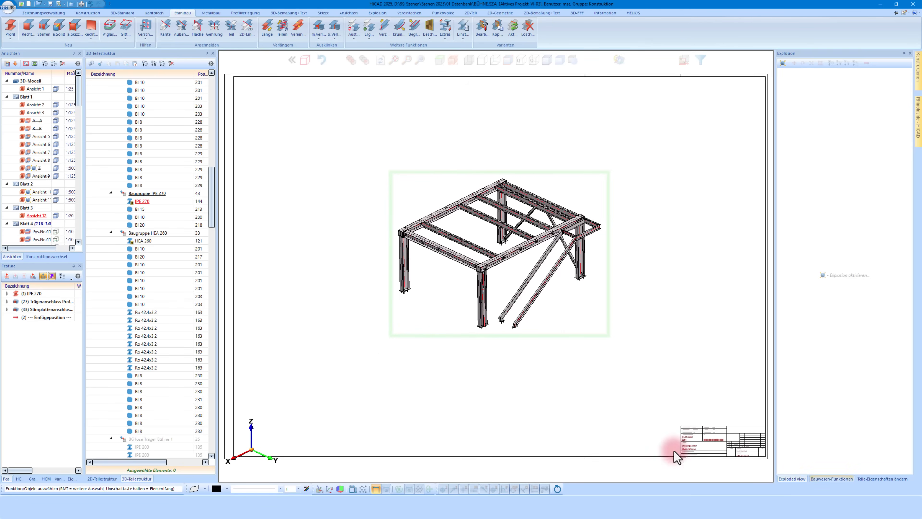
- Show the exploded view structure and activate explosion mode for the isometric platform view, Ansicht 12
left_click(832, 478)
left_click(792, 478)
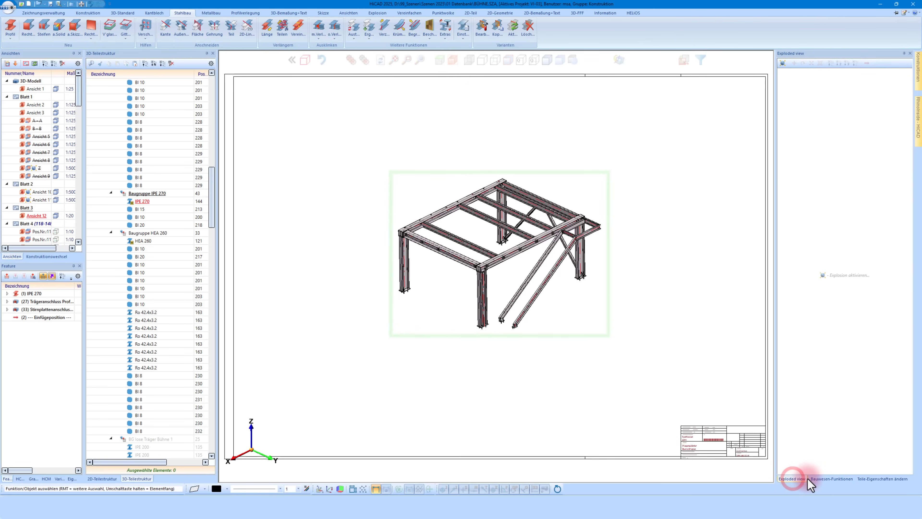
left_click(817, 478)
left_click(797, 479)
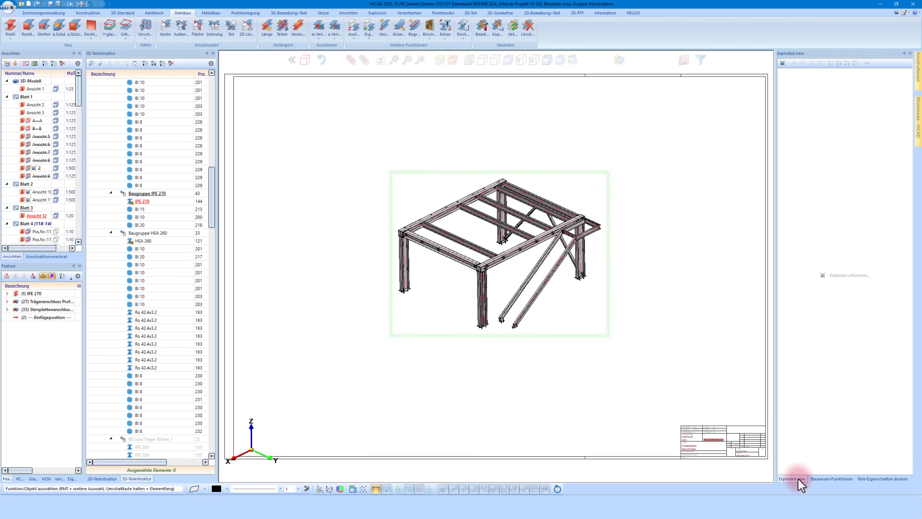
right_click(410, 169)
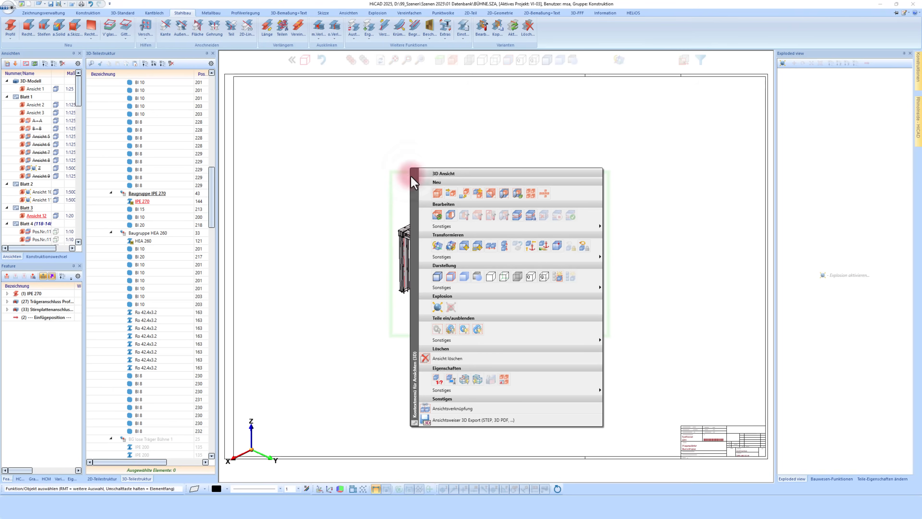
left_click(438, 307)
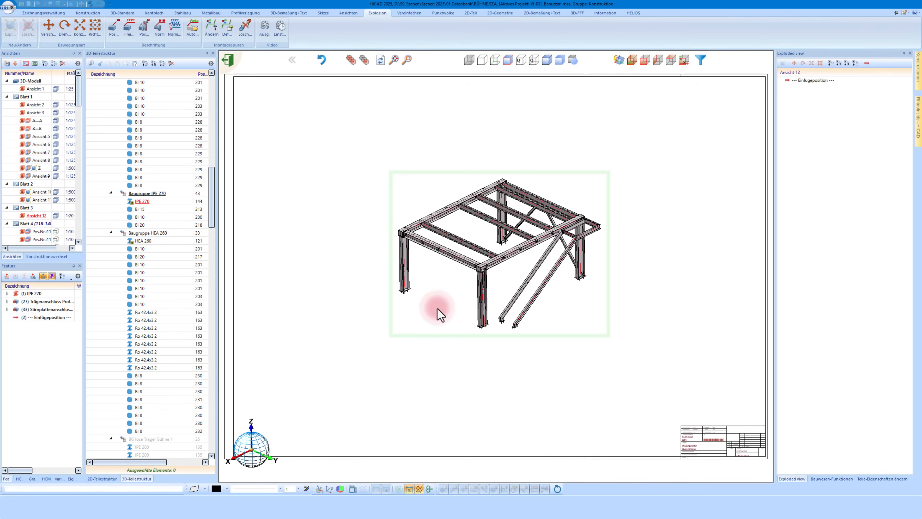
left_click(229, 67)
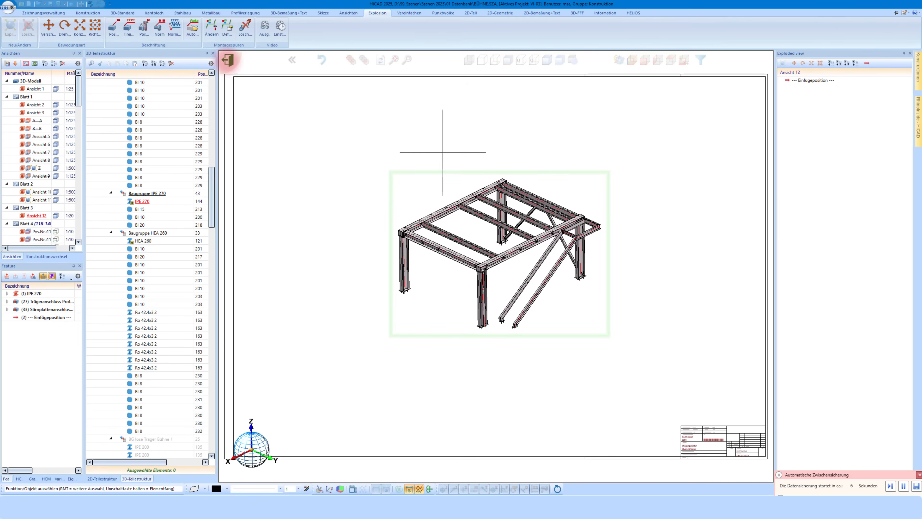
- Select the complete assembly Bühnenträger Bühne 1 in the model and start a displacement (Verschiebung) for it
scroll(471, 161, "up", 1)
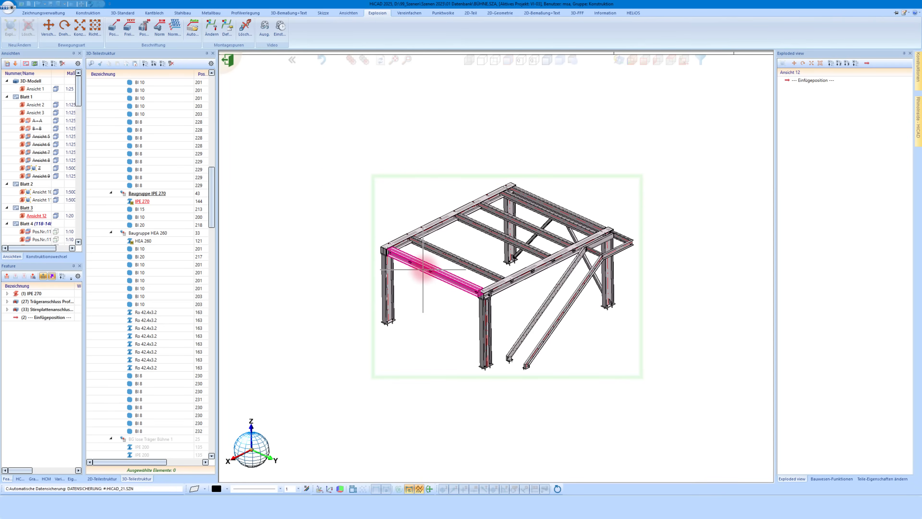
left_click(422, 270)
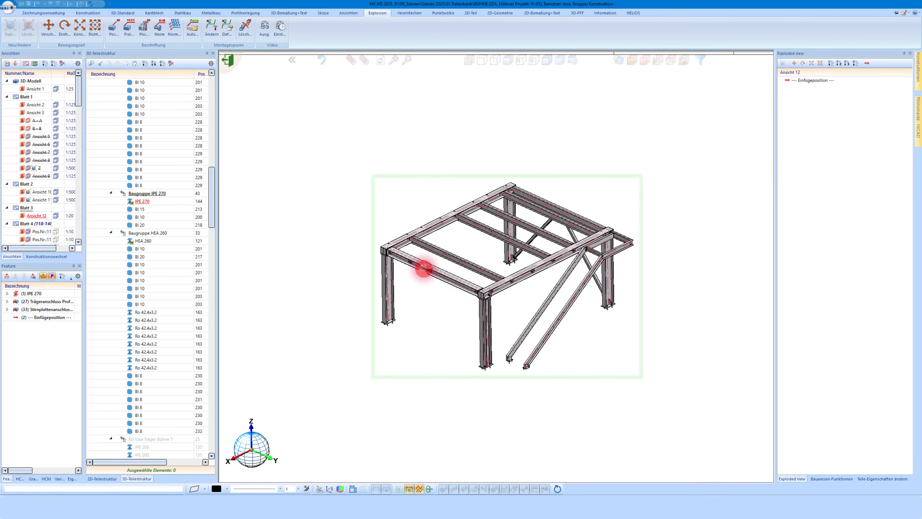
left_click(425, 271)
right_click(425, 271)
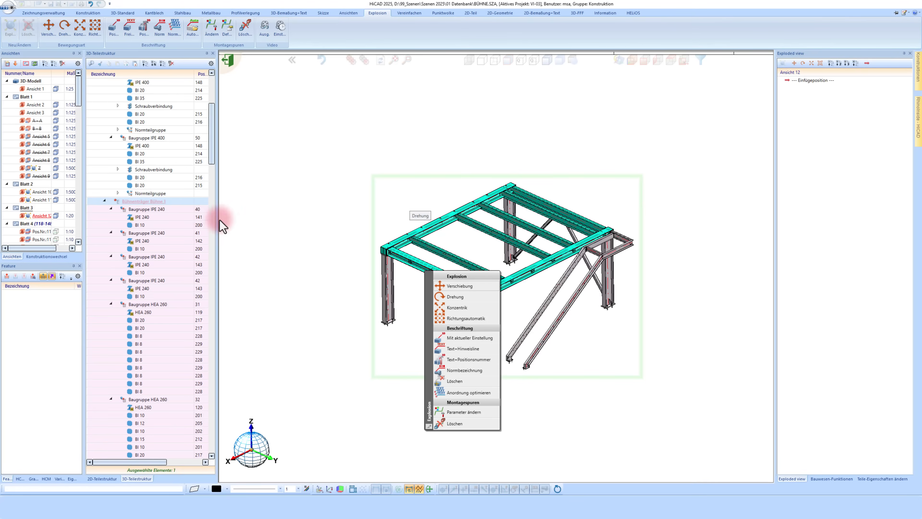
left_click(447, 288)
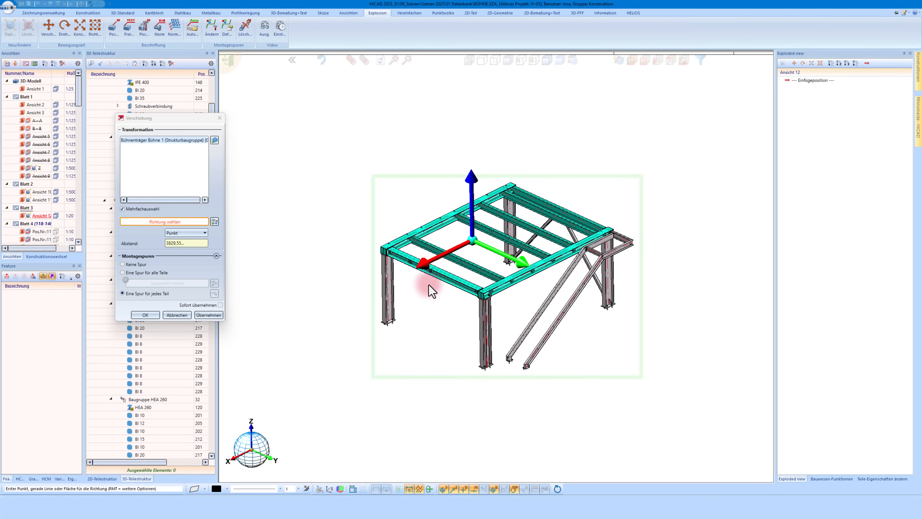
- Set the platform beams' displacement direction to the vertical Z axis and pick a distance point about 2821 above their original position
left_click(177, 233)
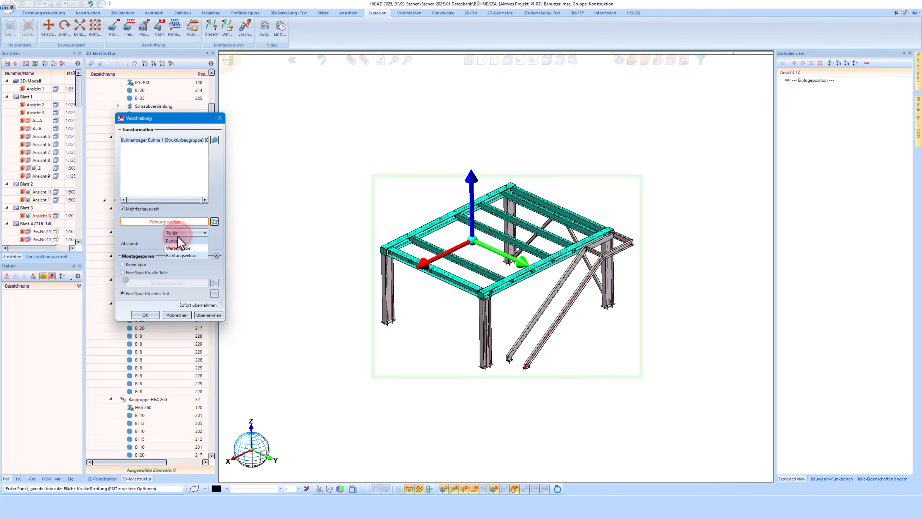
left_click(215, 236)
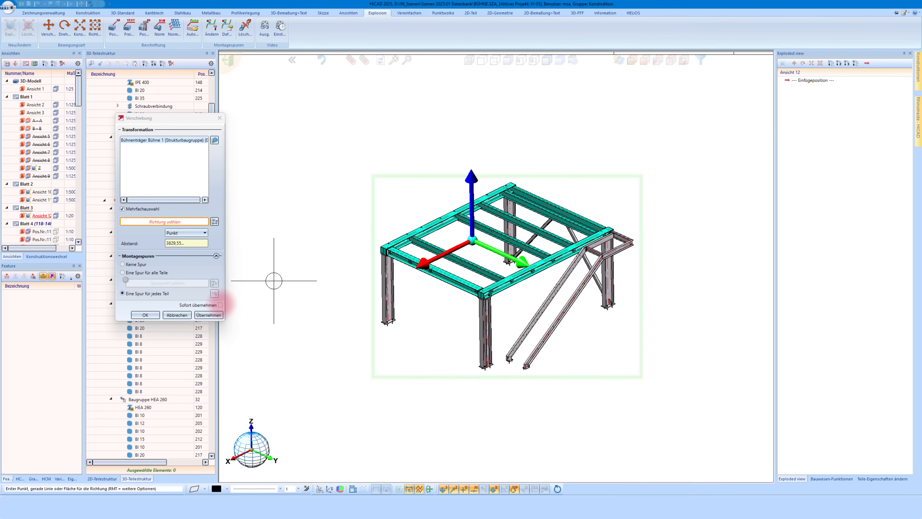
left_click(470, 189)
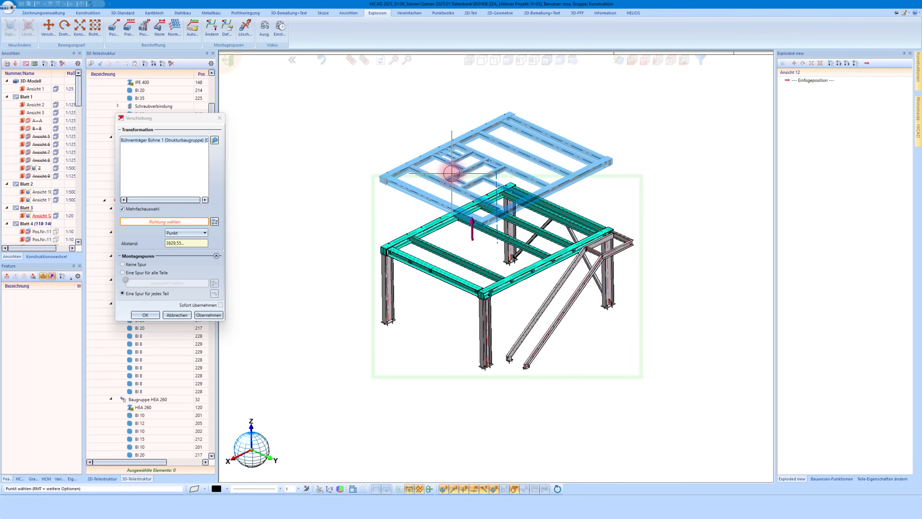
left_click(451, 173)
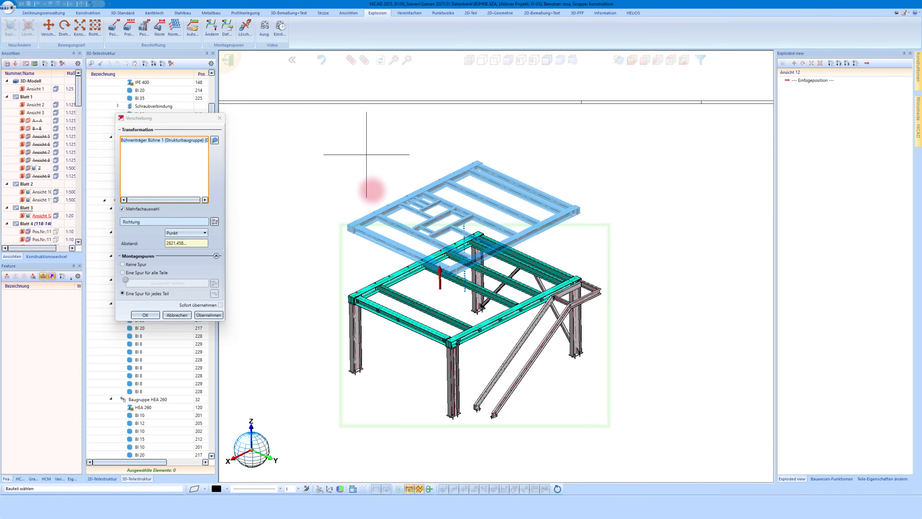
- Switch the distance to value entry, apply the platform beams' displacement with 3500, and preview its entry in the exploded view structure
left_click(192, 232)
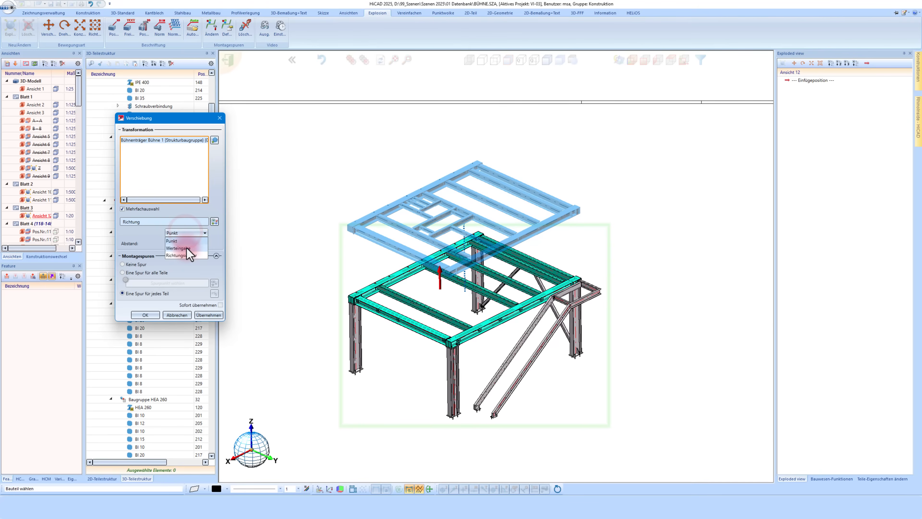
left_click(130, 233)
left_click(179, 232)
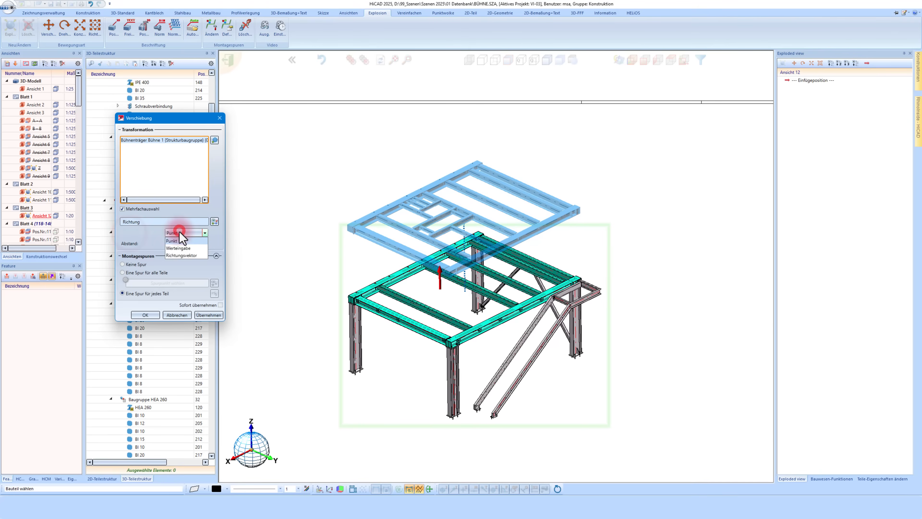
left_click(180, 248)
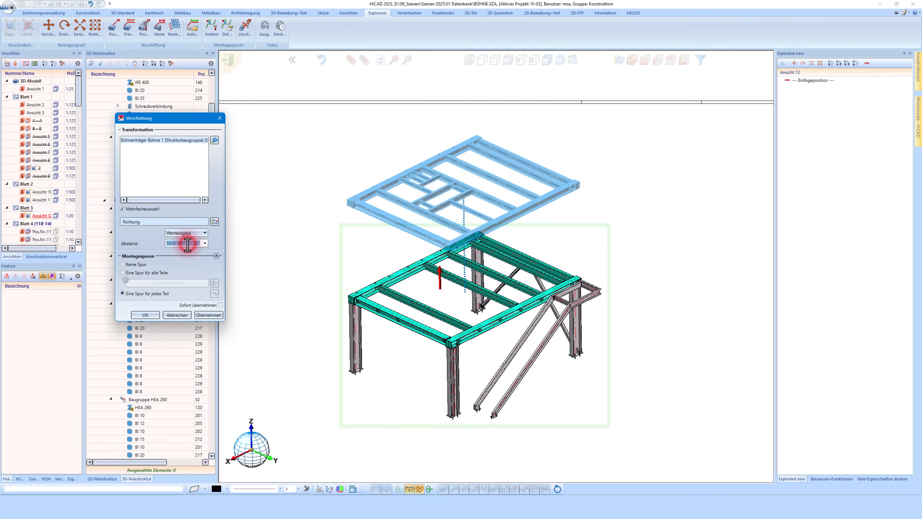
left_click(187, 244)
left_click(191, 244)
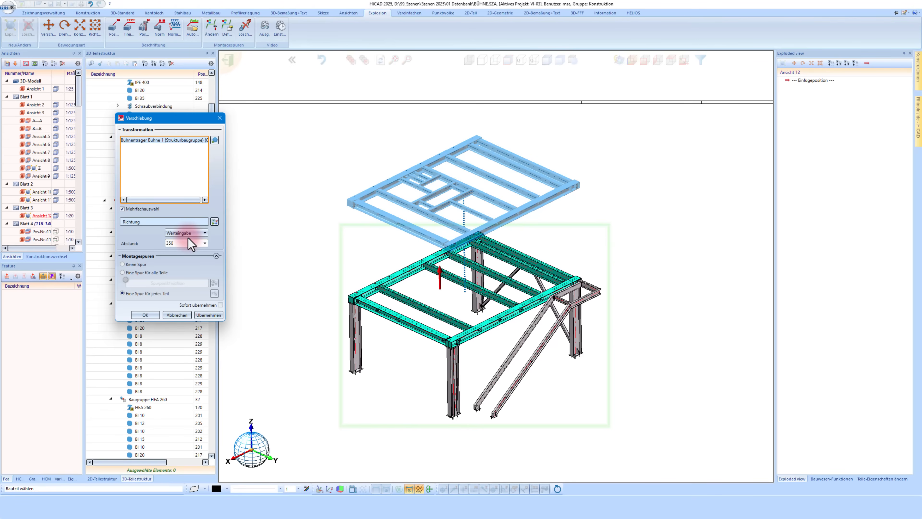
key("Return")
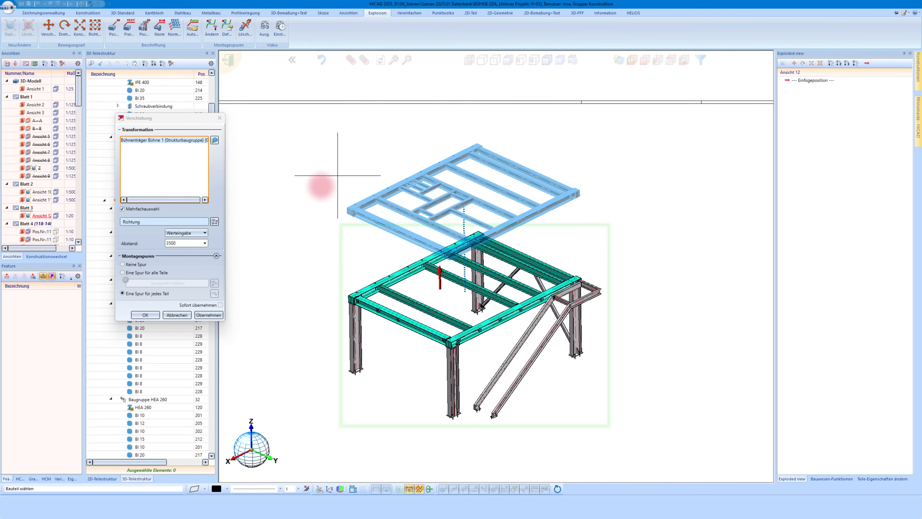
middle_click(321, 186)
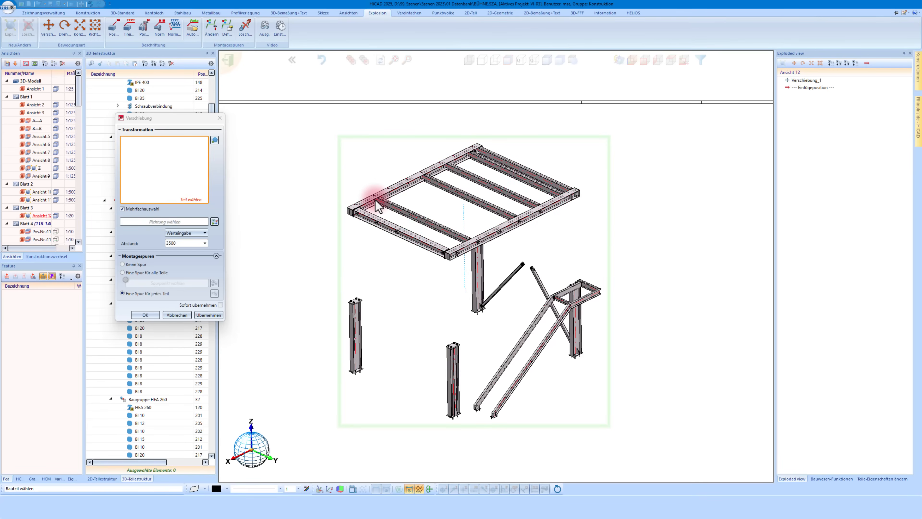
left_click(800, 81)
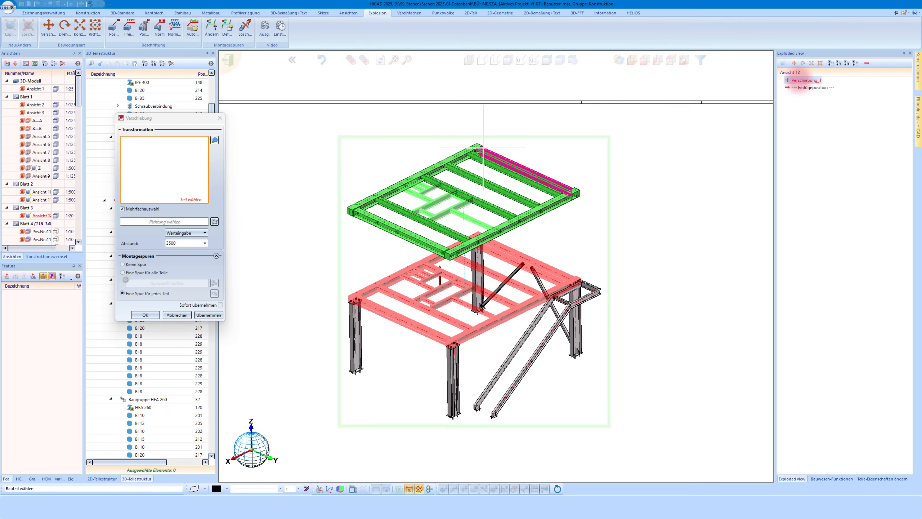
left_click(840, 149)
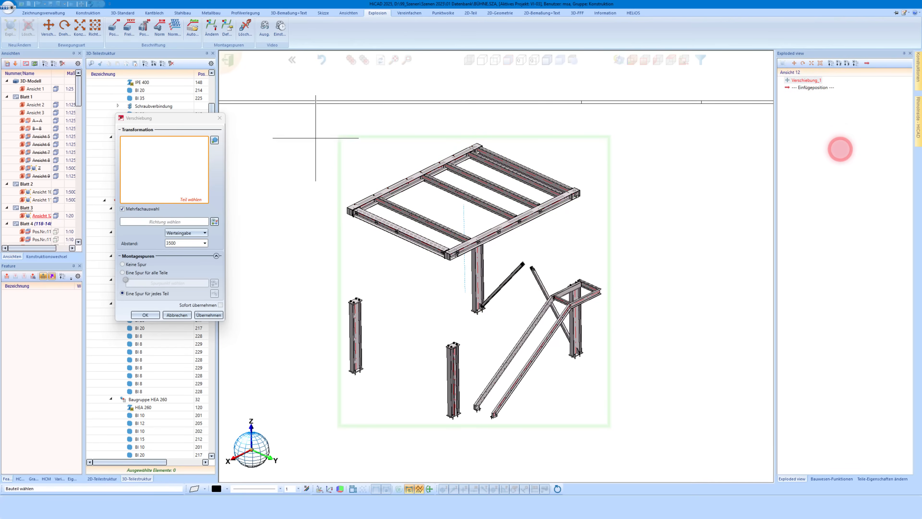
- Select the HEA 260 beam assembly 33 for displacement along the green Y axis, with its distance defined by a point
left_click(367, 203)
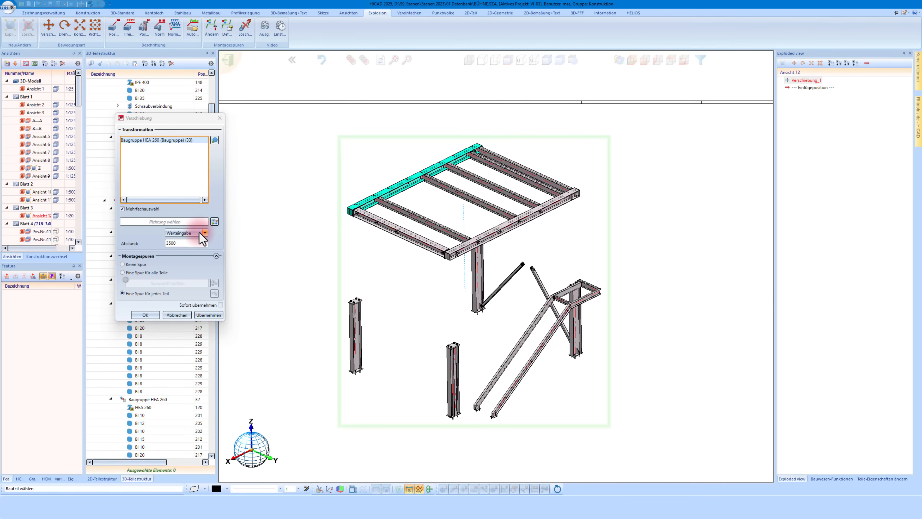
left_click(214, 221)
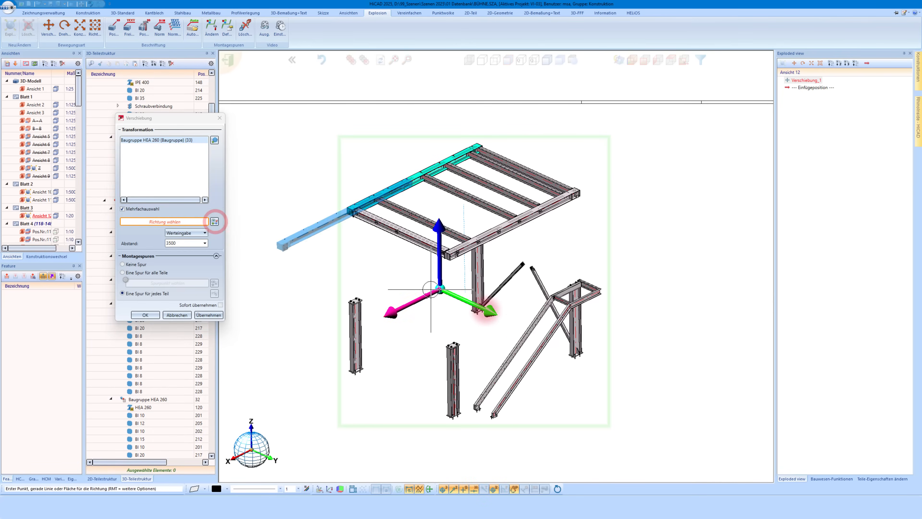
left_click(486, 310)
left_click(399, 288)
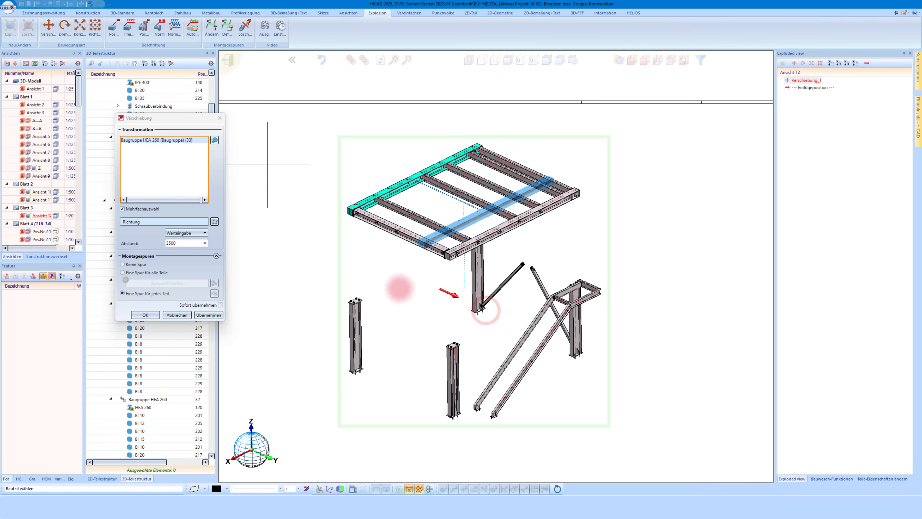
left_click(192, 234)
left_click(172, 240)
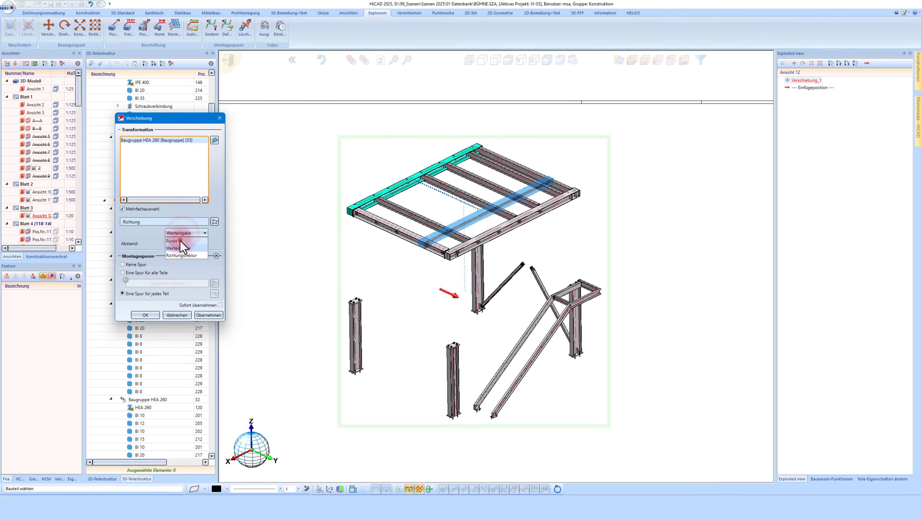
- Redefine the direction along the Y axis, place beam assembly 33 outward at about -2118, and apply the displacement
left_click(214, 222)
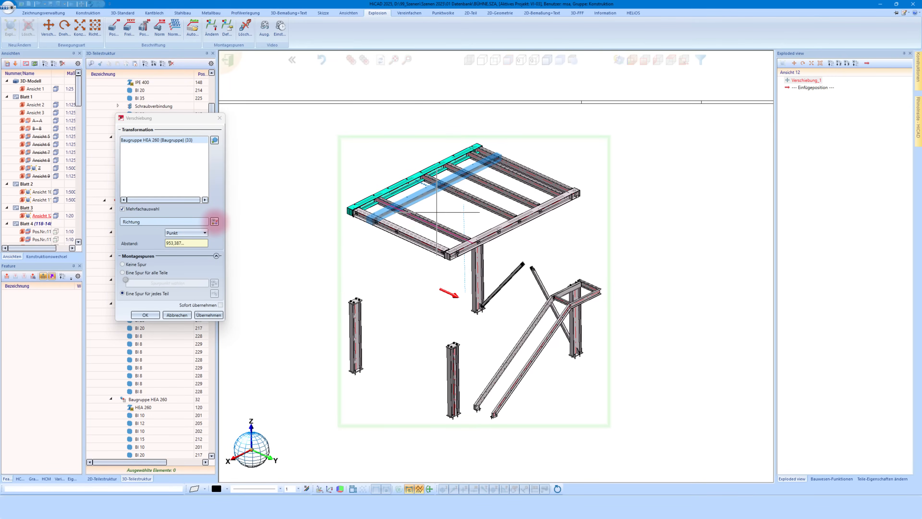
left_click(215, 222)
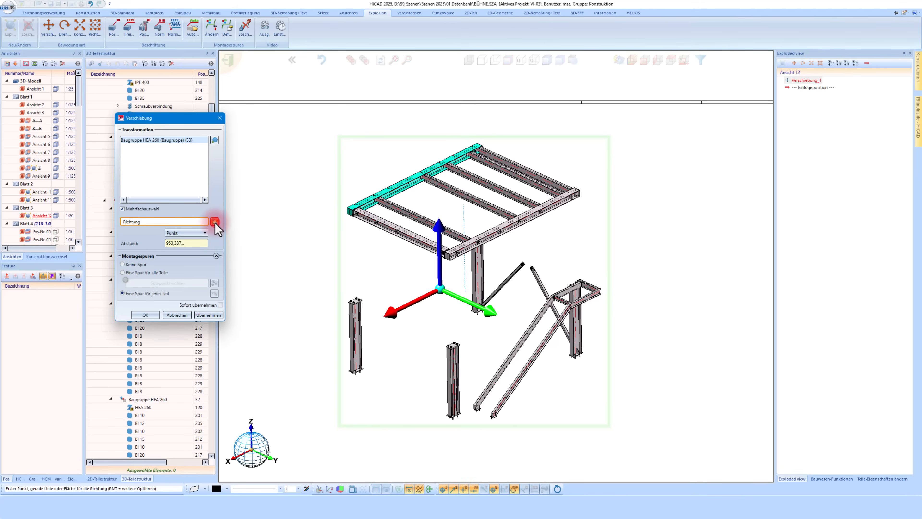
left_click(462, 300)
left_click(368, 170)
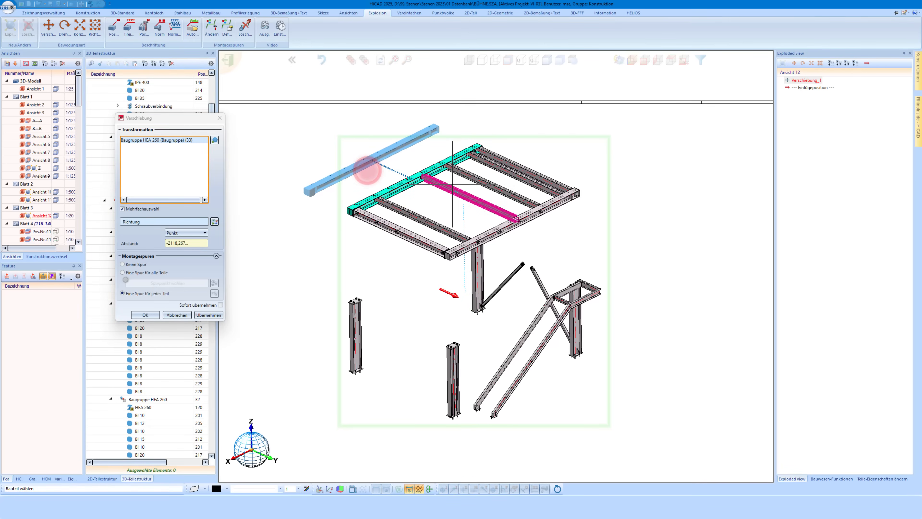
middle_click(447, 203)
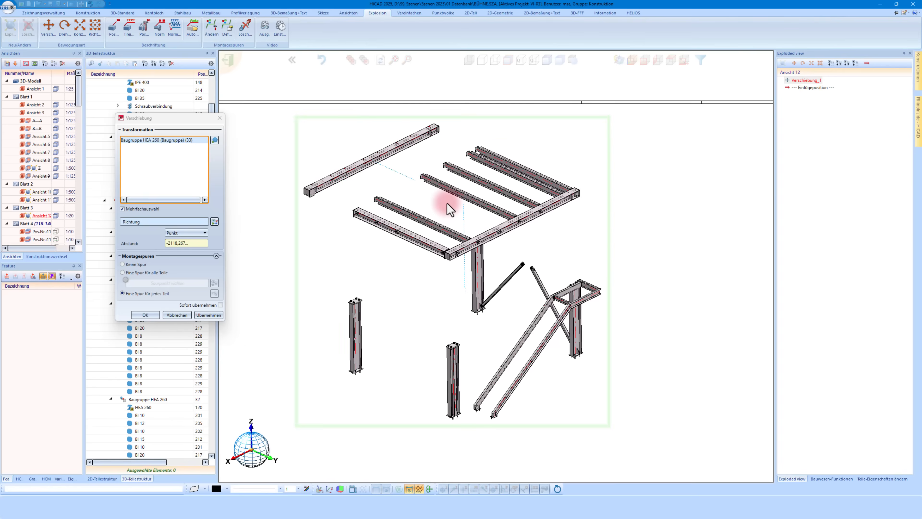
- Displace the opposite HEA 260 beam assembly 32 outward by about 3556, taking the direction from the adjoining cross beam's edge
left_click(490, 236)
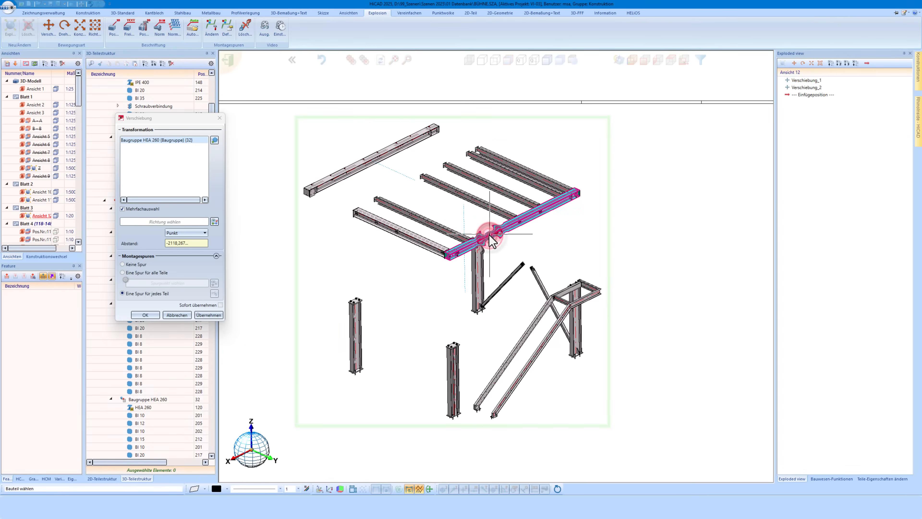
left_click(214, 222)
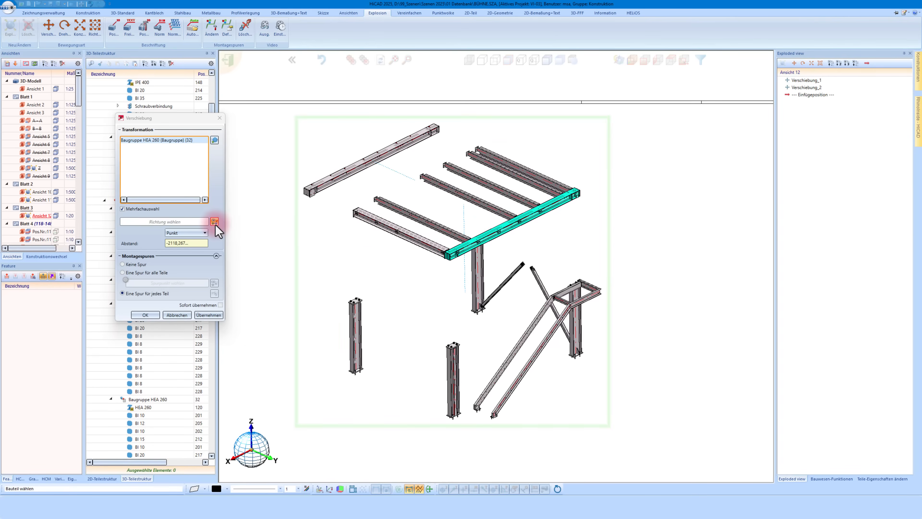
left_click(380, 223)
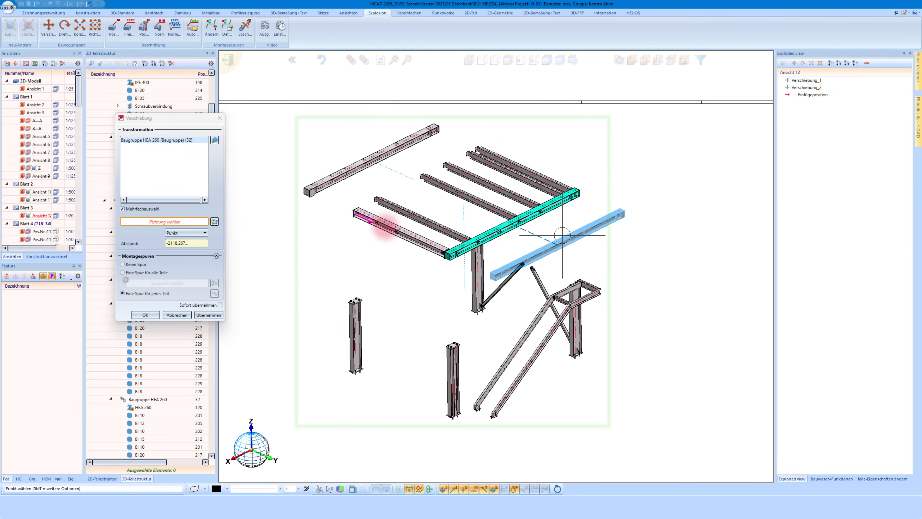
left_click(591, 242)
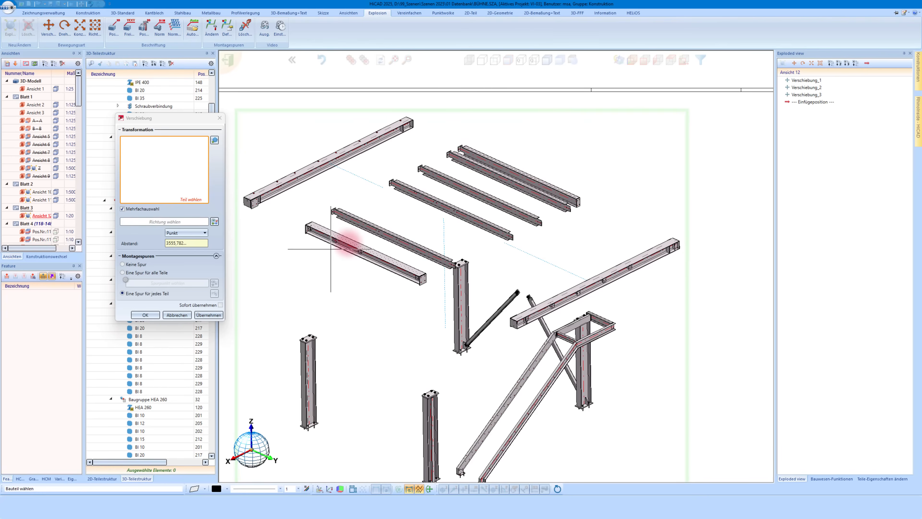
- Displace HEA 260 beam assembly 31 outward by about 2056, taking the direction from the perpendicular HEA 260 beam's edge, and apply it
left_click(336, 241)
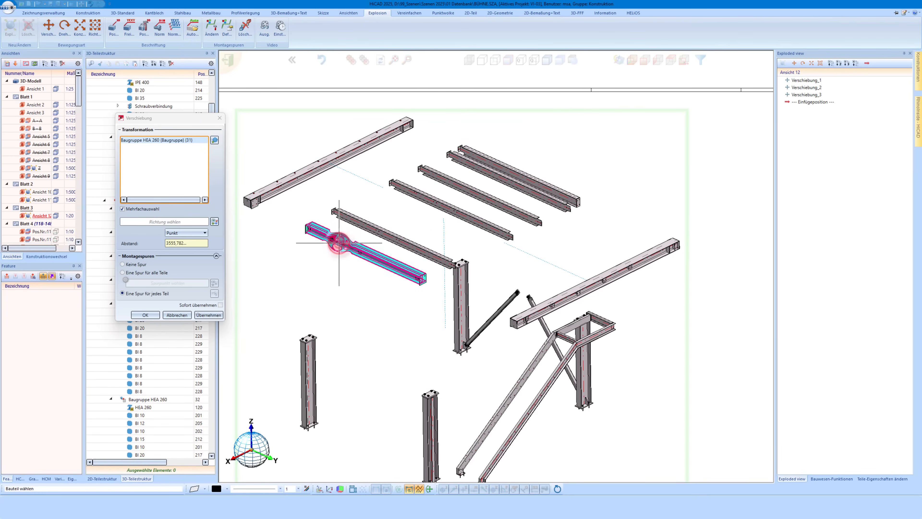
left_click(214, 221)
left_click(392, 131)
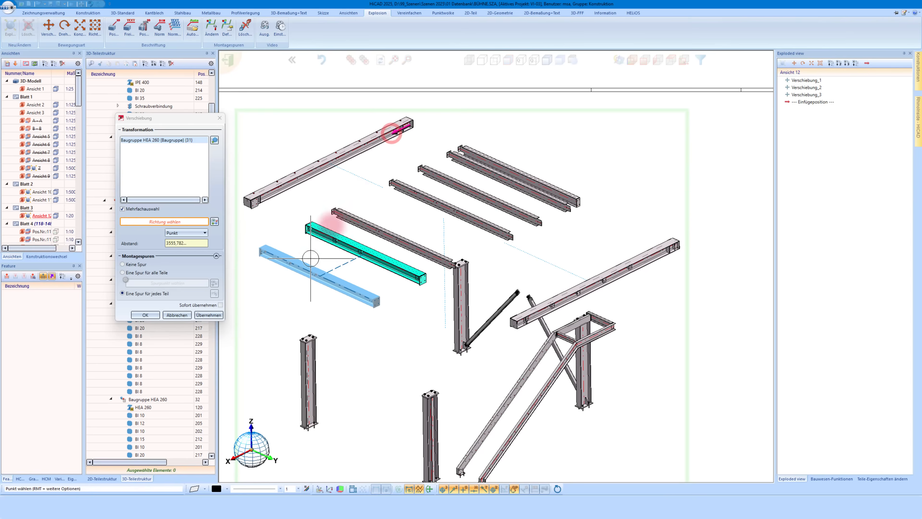
left_click(307, 264)
scroll(379, 233, "down", 2)
scroll(530, 301, "up", 2)
middle_click(371, 281)
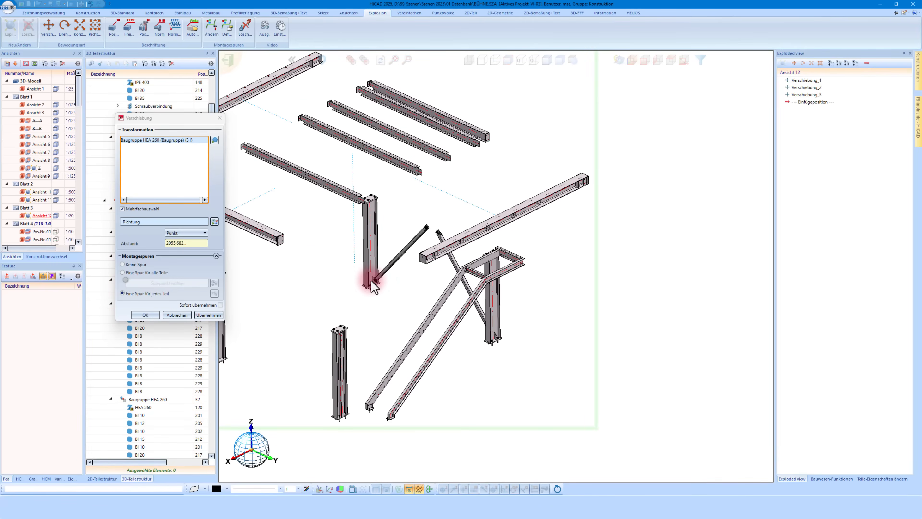
- Displace the complete stair structure Treppenaufgang Bühne 1 away from the platform by about 4658, taking the direction from the IPE 240 beam's edge
left_click(445, 299)
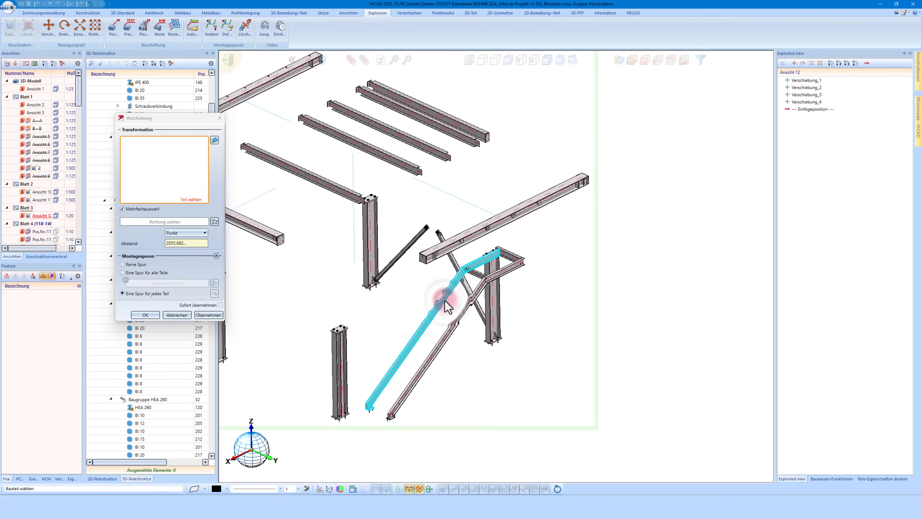
left_click(445, 300)
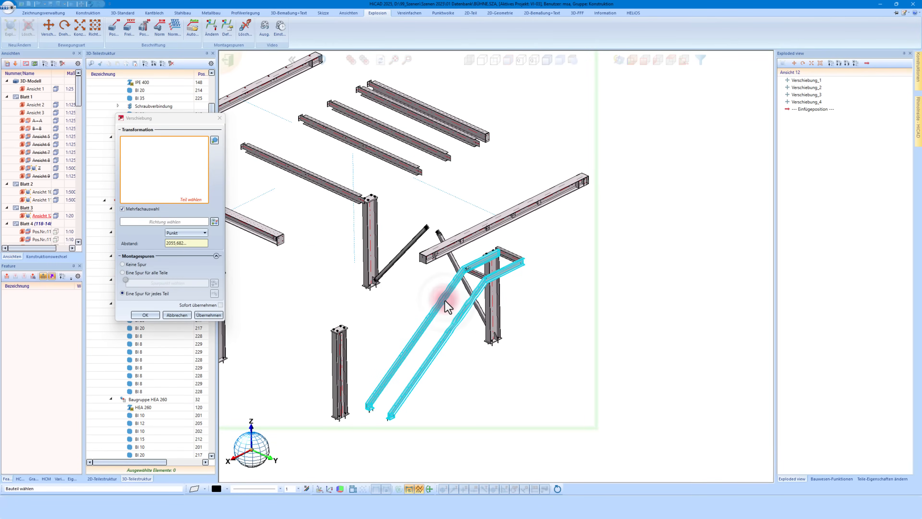
left_click(445, 301)
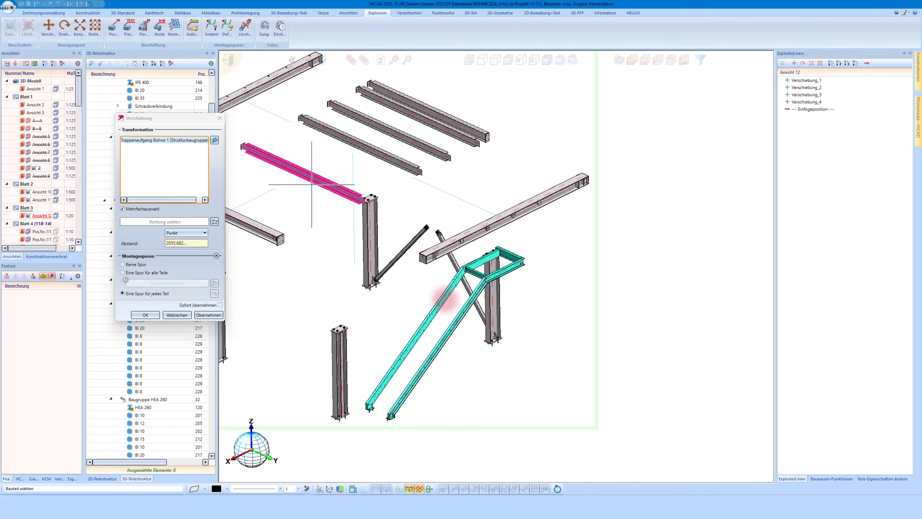
left_click(214, 221)
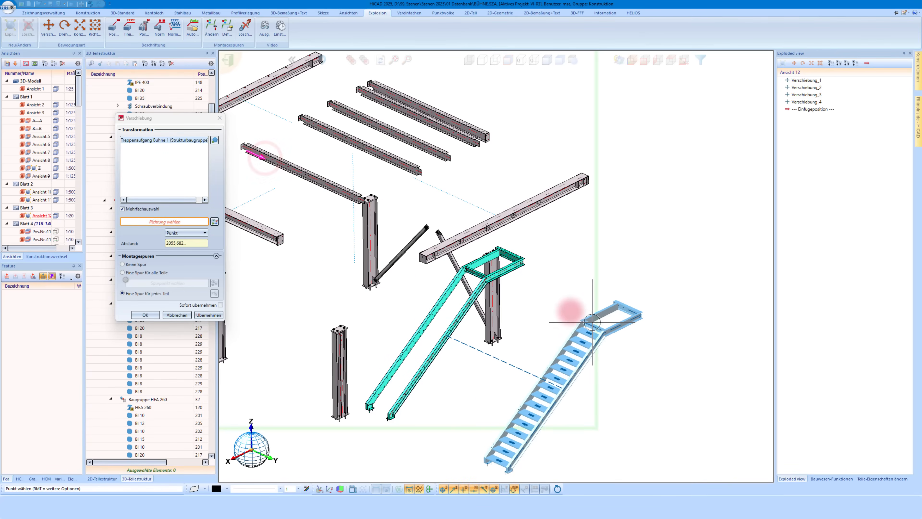
left_click(592, 322)
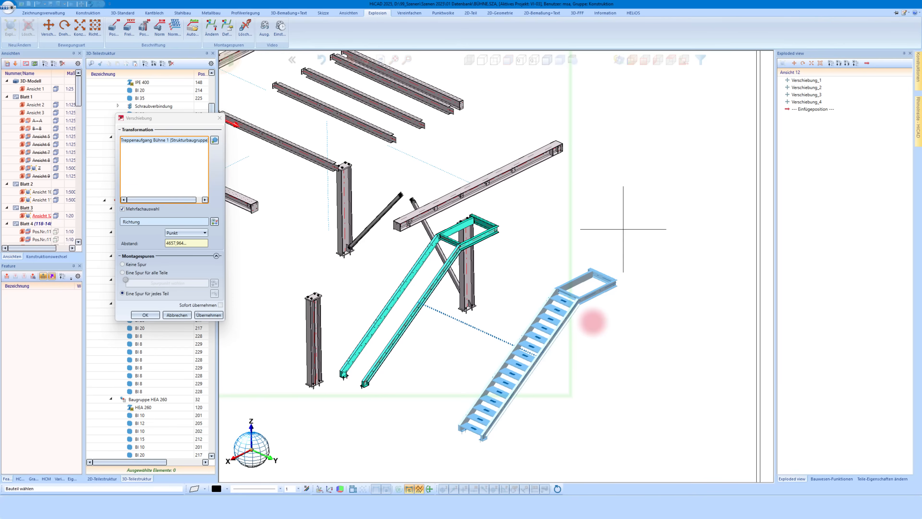
- Displace stair stringer assembly 68 upward by about 1600, using a vertical edge at the stringer's end as the direction
left_click(578, 284)
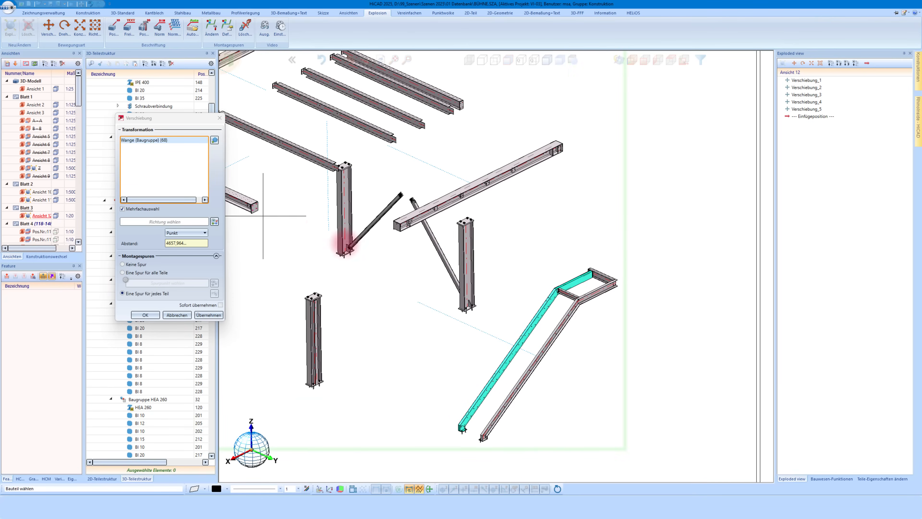
left_click(213, 221)
scroll(573, 297, "up", 4)
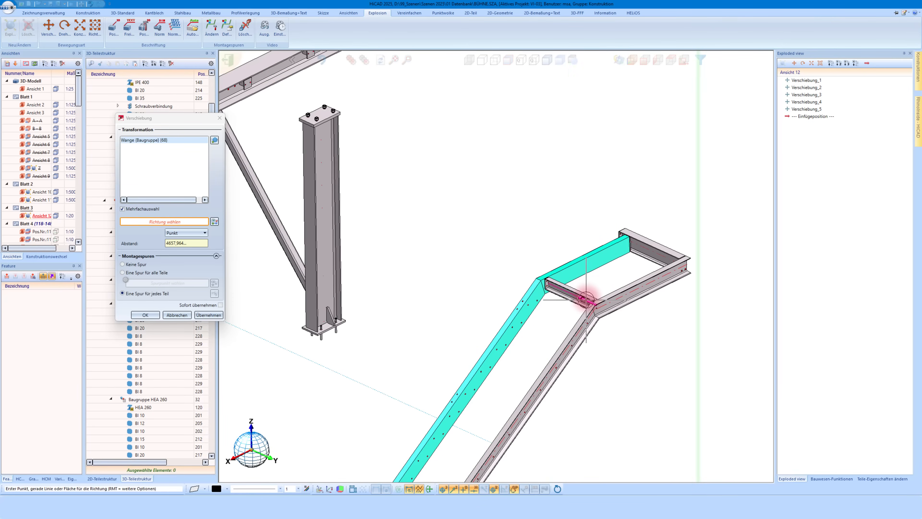
scroll(582, 296, "up", 3)
scroll(601, 247, "up", 3)
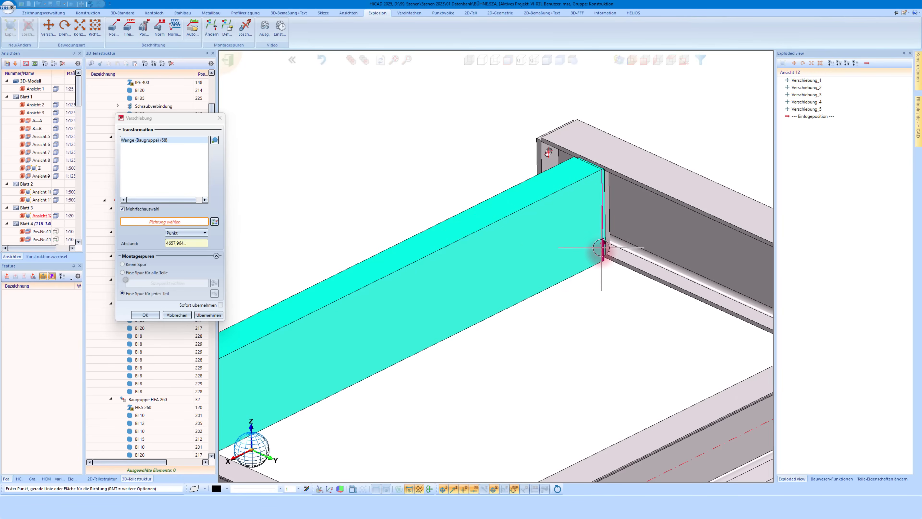
left_click(601, 248)
scroll(602, 248, "down", 4)
scroll(539, 264, "down", 4)
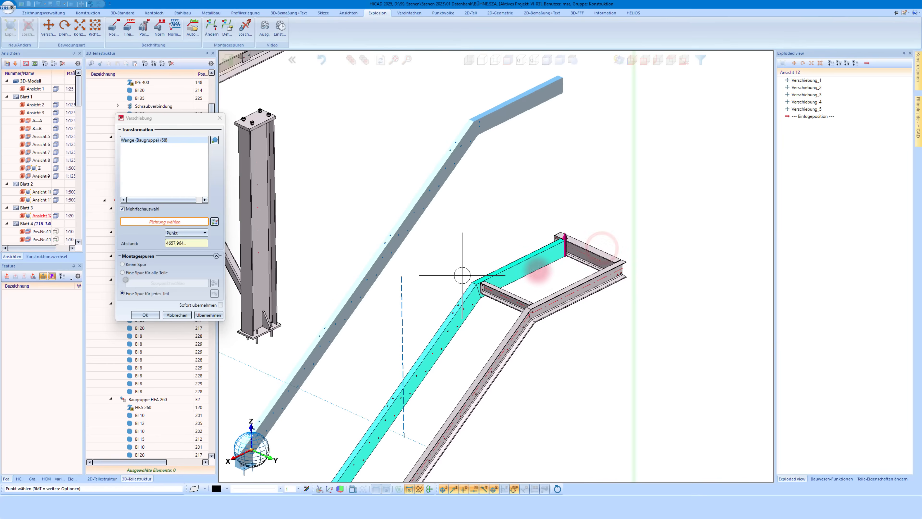
left_click(404, 317)
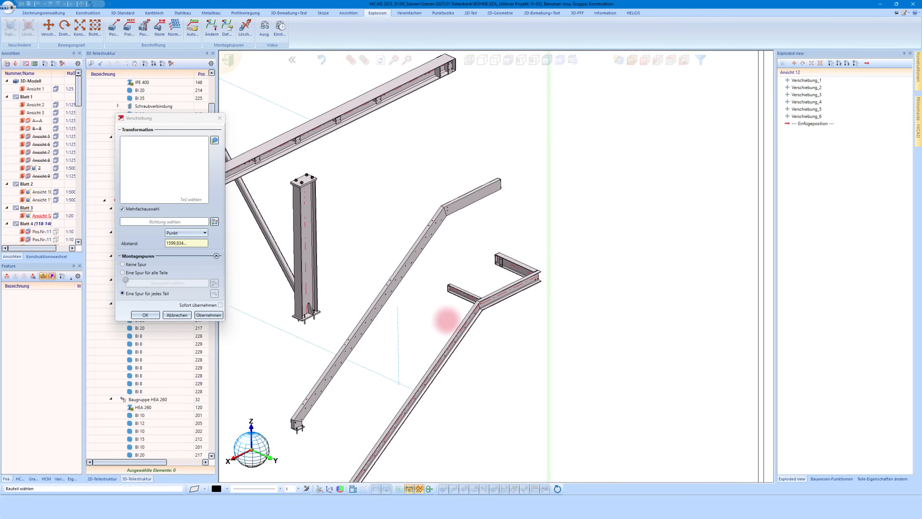
- Displace stair stringer assembly 67 upward by about 1279, taking the direction from the short cross member's vertical edge, and end the displacement command
scroll(469, 320, "up", 3)
left_click(474, 316)
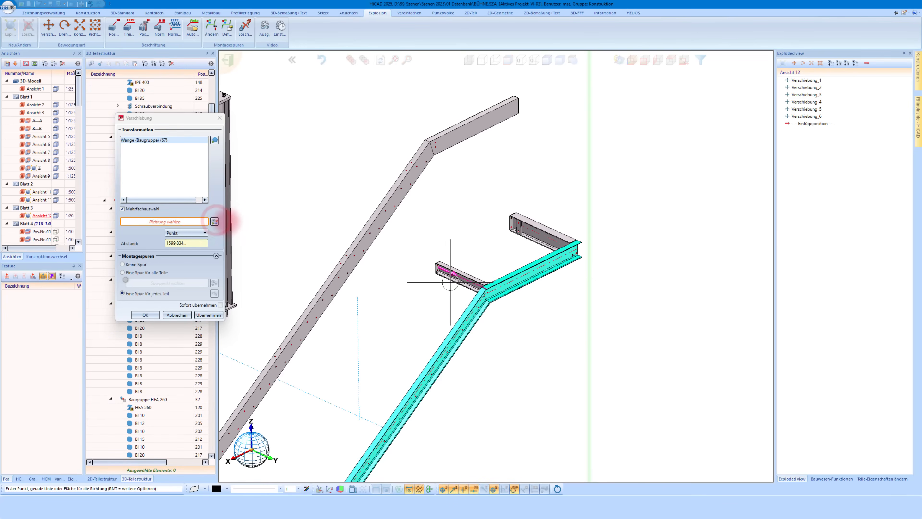
scroll(377, 243, "up", 5)
left_click(428, 251)
scroll(428, 251, "down", 1)
scroll(428, 252, "down", 5)
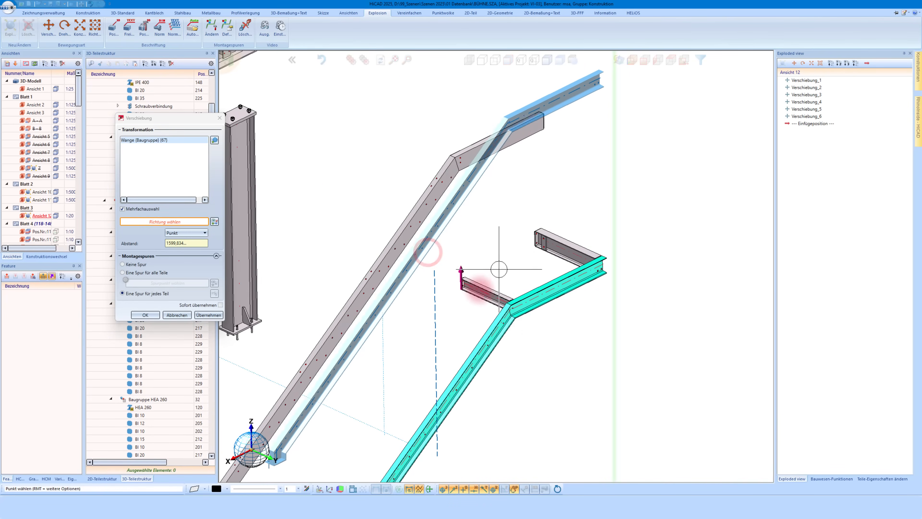
left_click(573, 357)
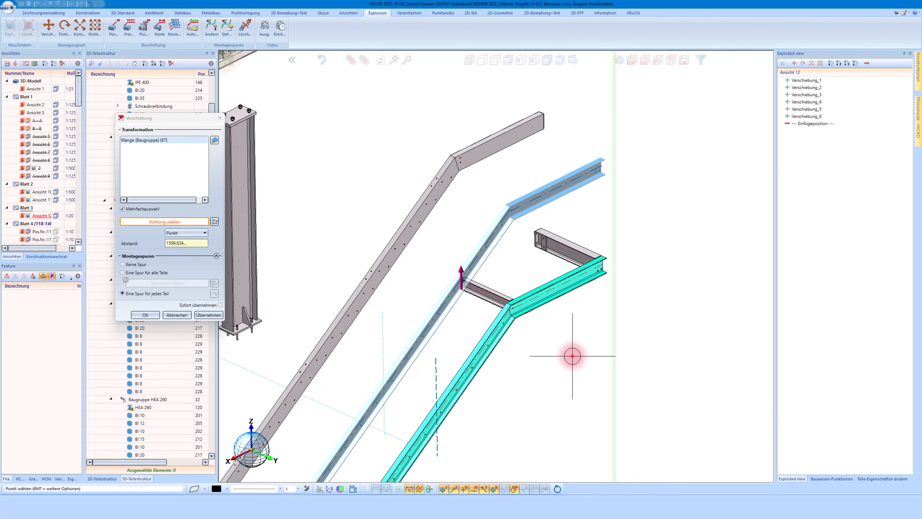
scroll(655, 243, "down", 2)
scroll(641, 214, "down", 3)
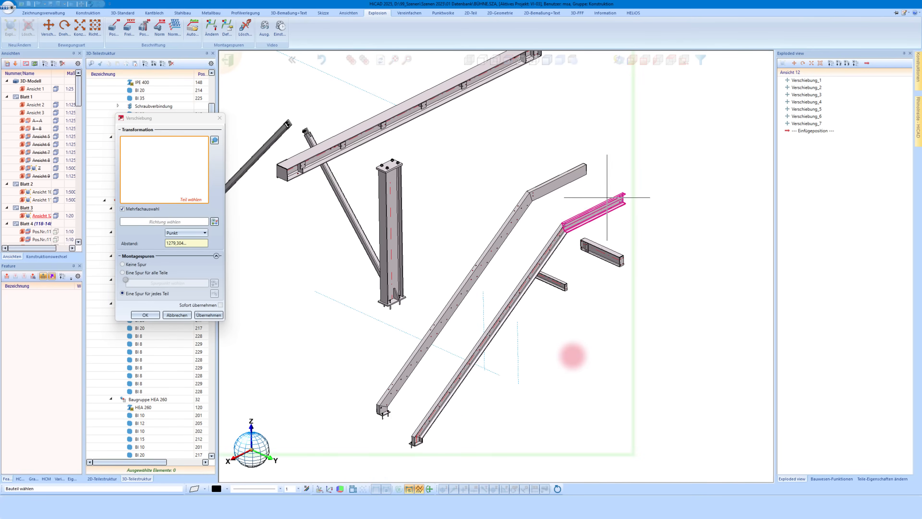
key("Escape")
- Displace IPE 400 column assembly 49 by about 1991 along the direction of the adjacent HEA 260 beam's edge and apply it
scroll(560, 257, "down", 2)
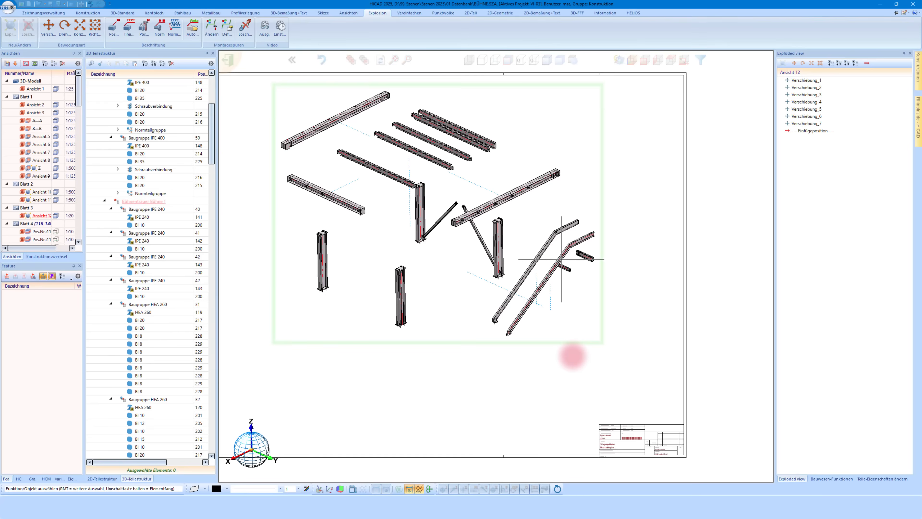
scroll(445, 155, "down", 2)
scroll(444, 154, "up", 2)
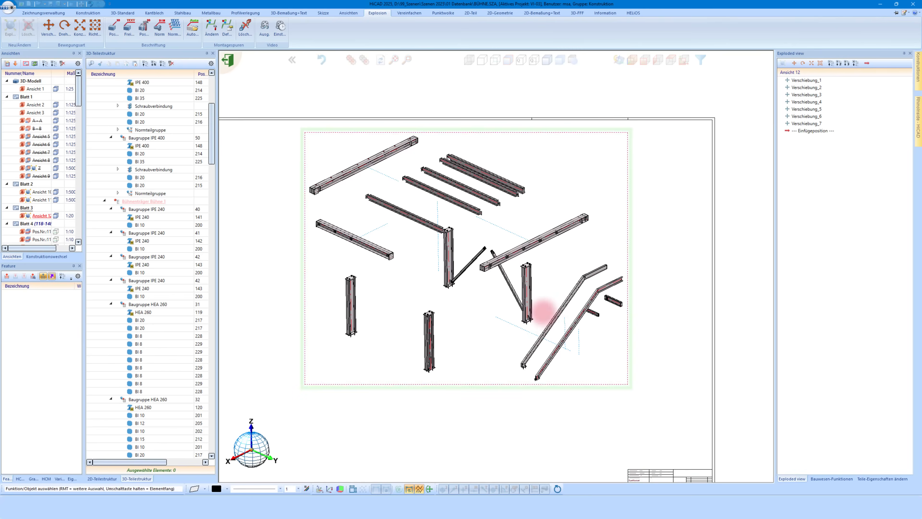
scroll(527, 289, "up", 3)
right_click(527, 289)
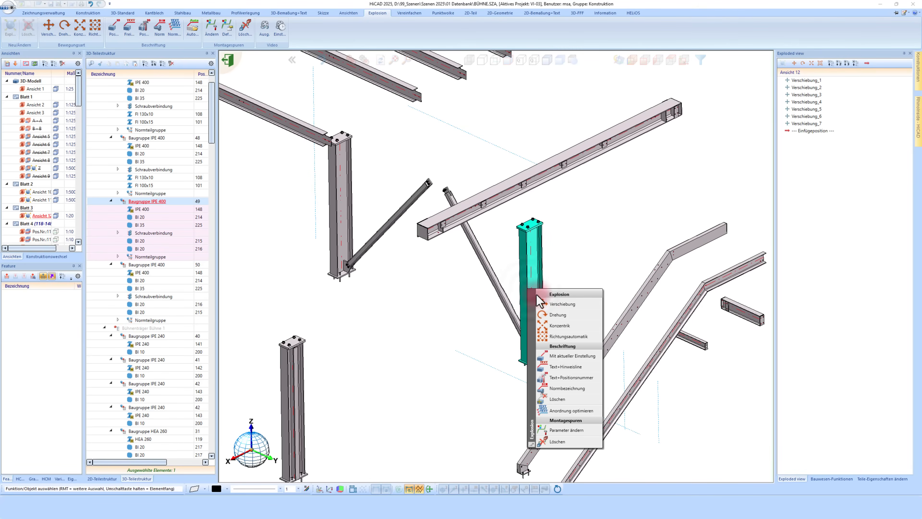
left_click(555, 306)
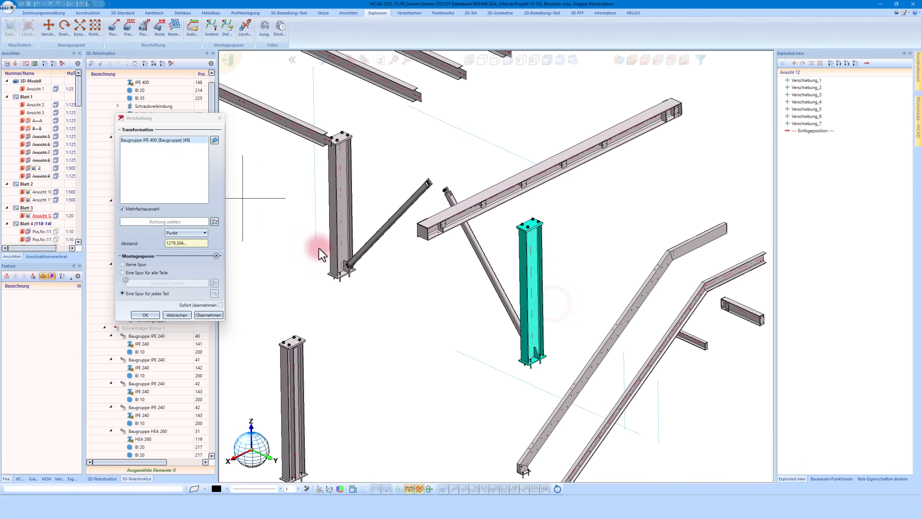
left_click(213, 221)
left_click(450, 218)
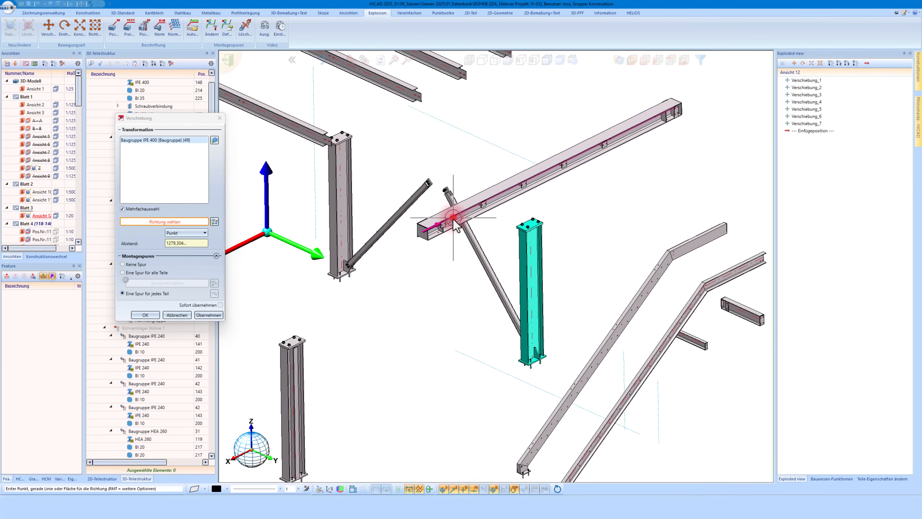
scroll(452, 220, "down", 3)
scroll(511, 229, "up", 3)
left_click(512, 239)
scroll(586, 206, "down", 3)
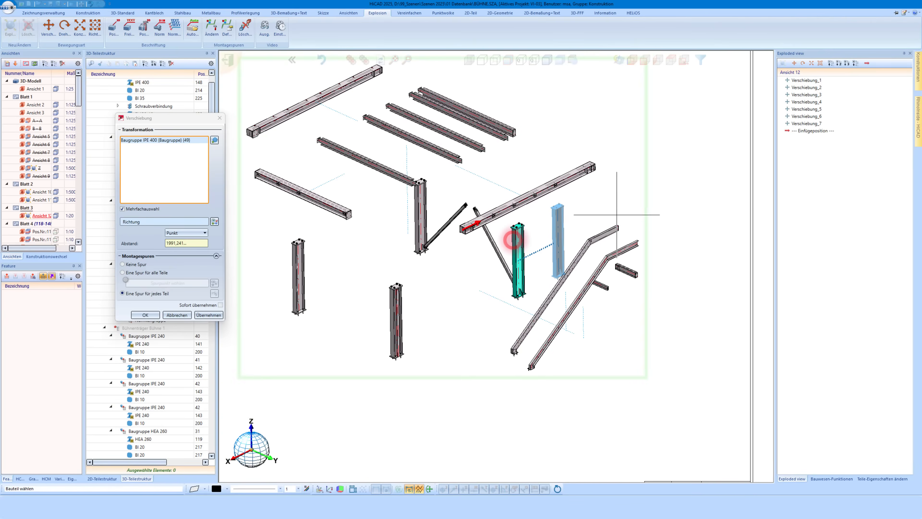
middle_click(544, 235)
- Displace flat steels FL 130x10 and FL 100x15 together about 890 out of the front column, following the base plate's edge
scroll(386, 361, "up", 6)
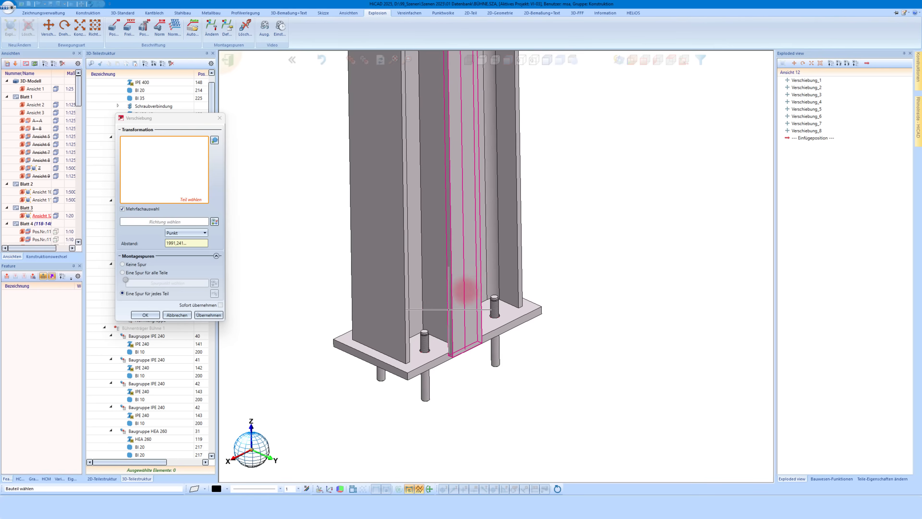
left_click(442, 314)
left_click(441, 314)
left_click(457, 342)
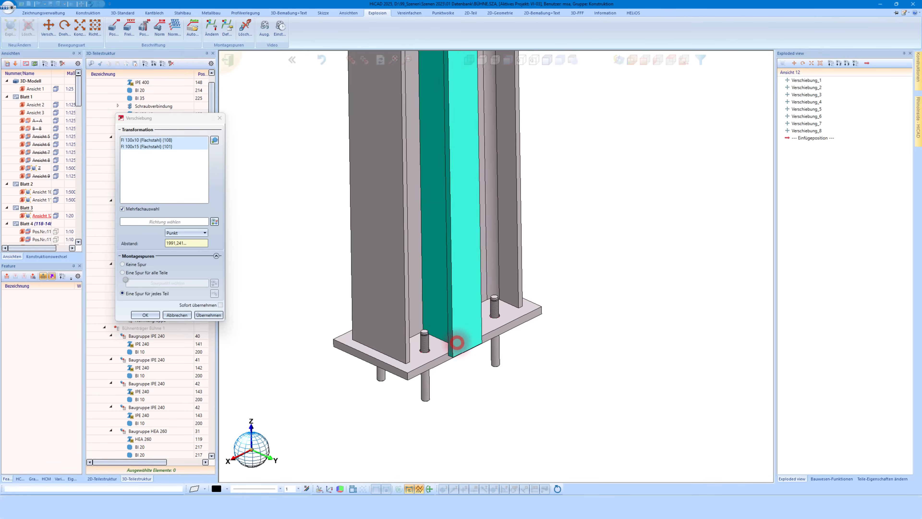
left_click(214, 221)
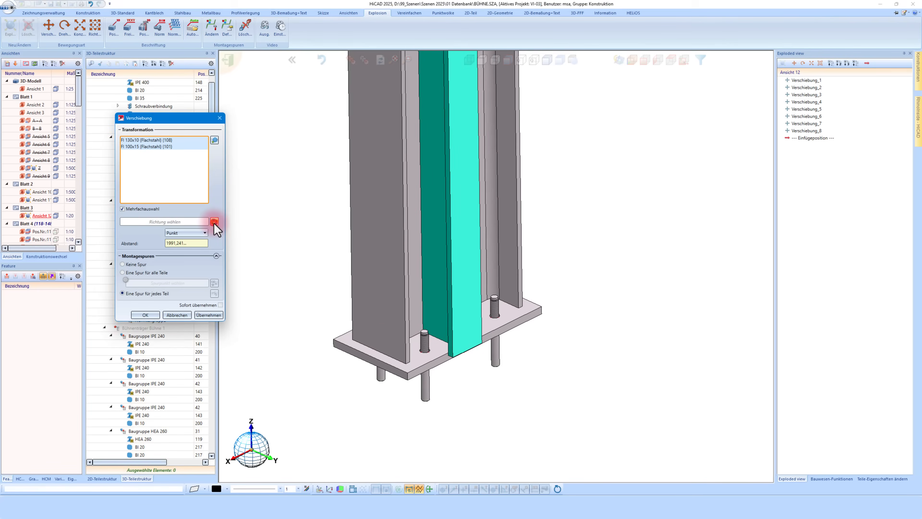
left_click(348, 345)
scroll(348, 345, "down", 3)
left_click(432, 374)
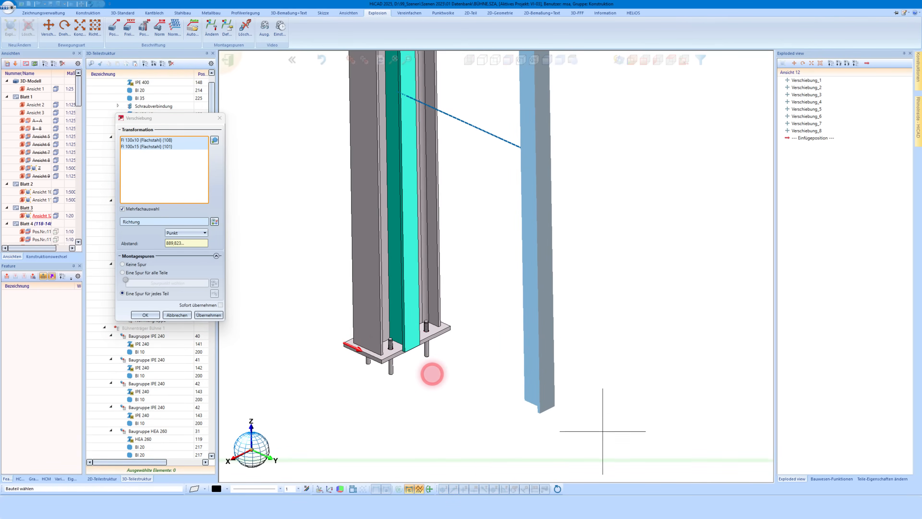
- Displace flat steel FL 100x15 alone a further distance of about 623, away from the FL 130x10, and apply it
scroll(595, 429, "up", 2)
left_click(518, 390)
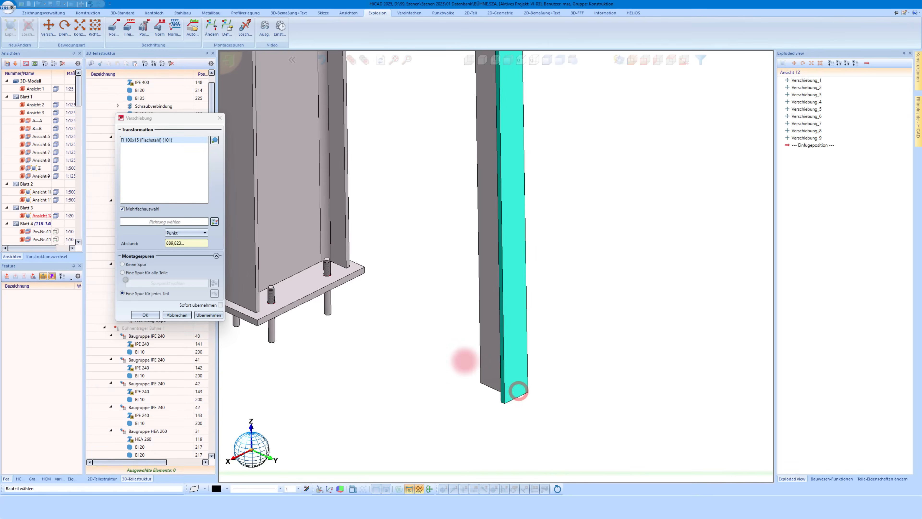
left_click(214, 221)
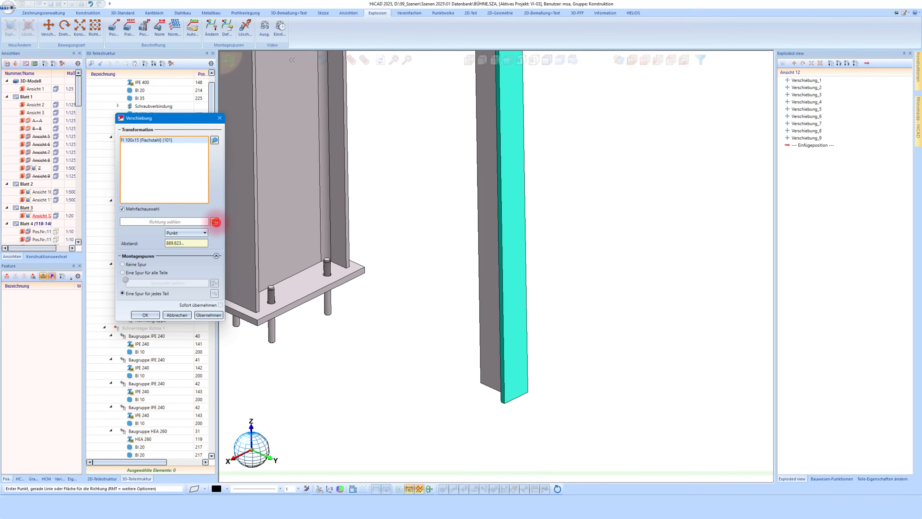
left_click(487, 385)
scroll(488, 384, "down", 4)
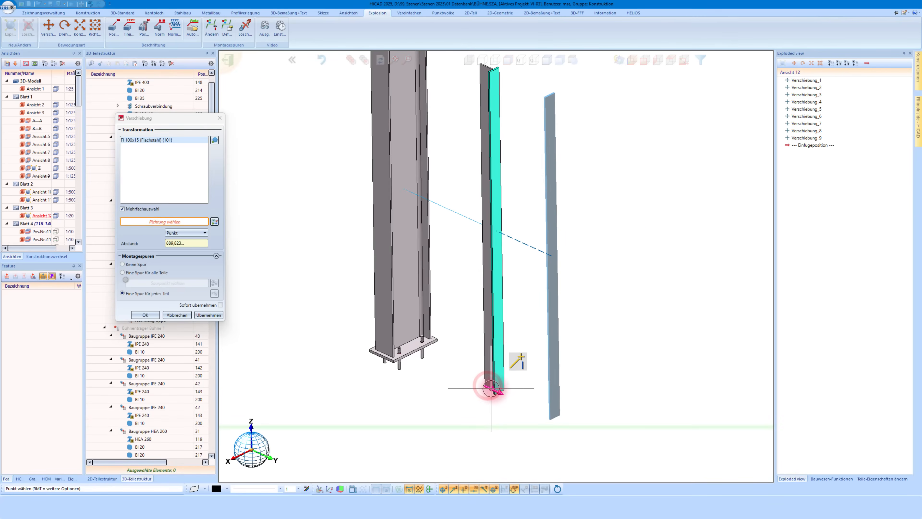
left_click(496, 390)
scroll(404, 401, "down", 3)
scroll(439, 314, "up", 1)
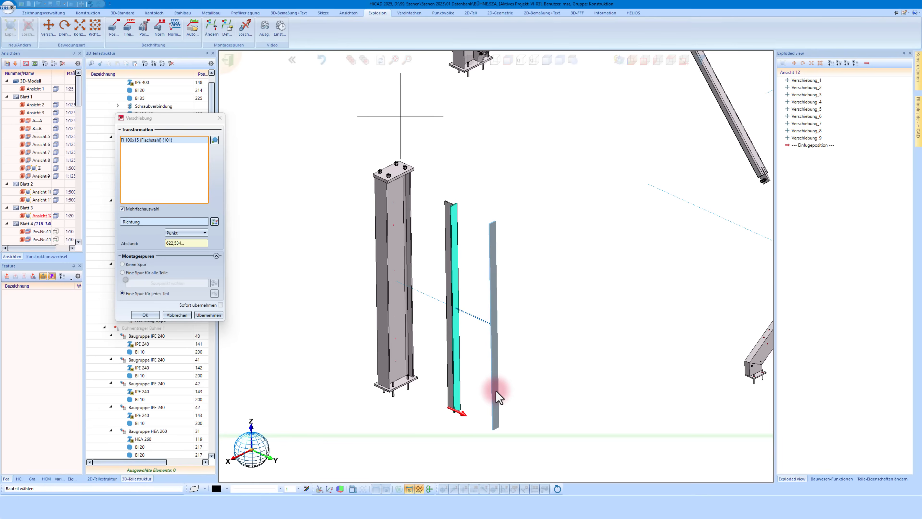
scroll(382, 148, "up", 3)
scroll(382, 148, "up", 1)
middle_click(383, 149)
- Displace the front column's head plate BL 35 upward by about -423, using the column's vertical edge as the direction, and apply it
left_click(423, 213)
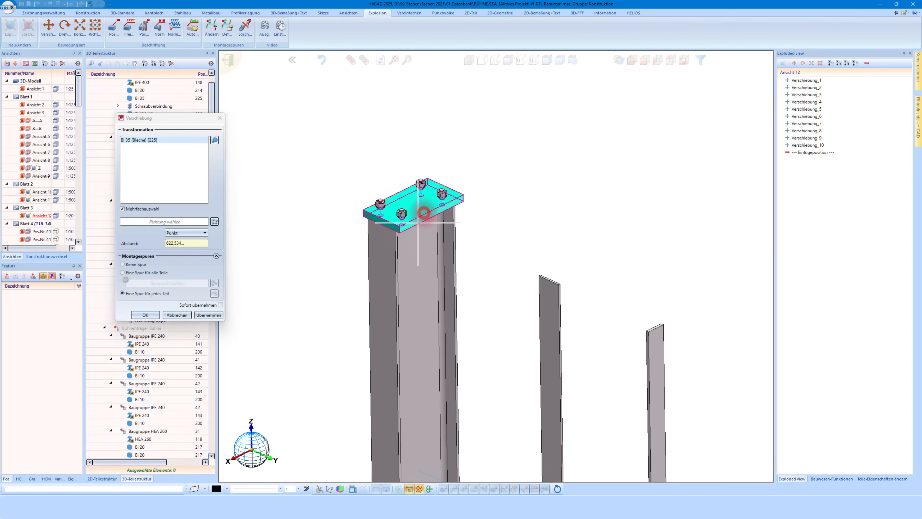
left_click(284, 222)
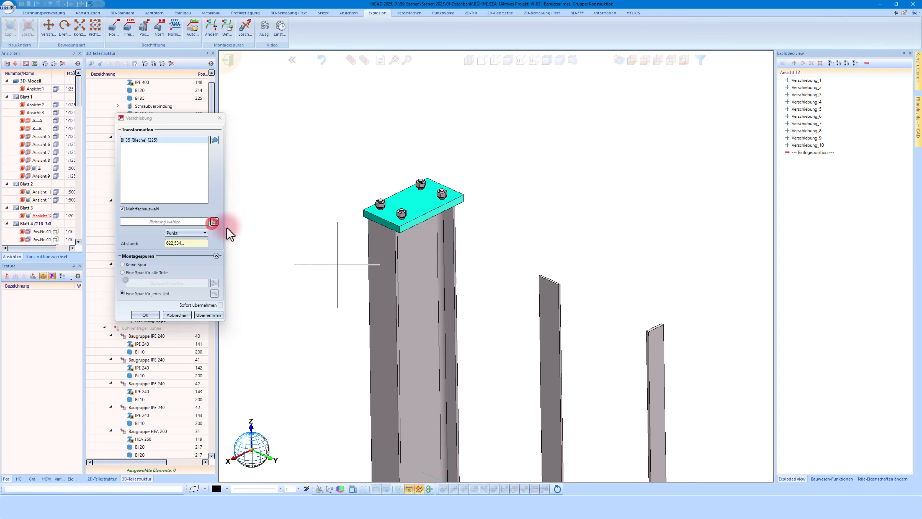
left_click(390, 269)
left_click(449, 126)
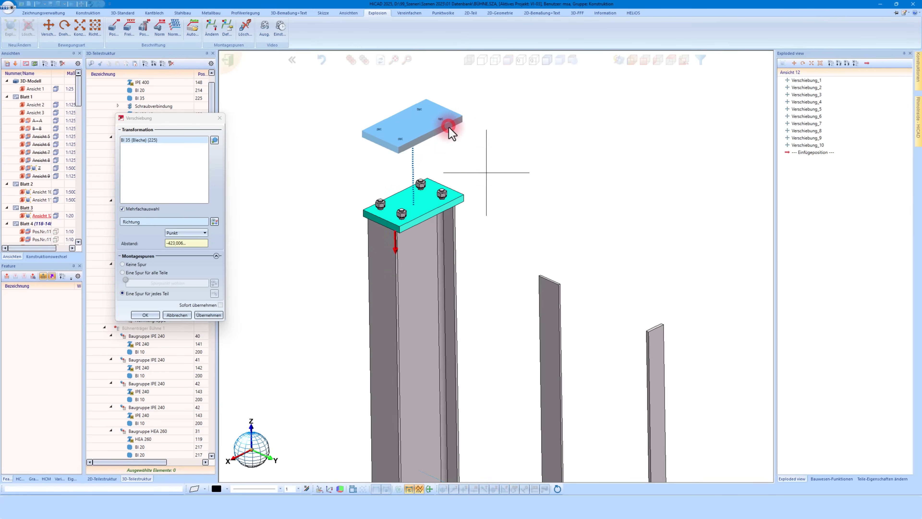
scroll(487, 171, "down", 3)
middle_click(491, 173)
- Displace the front column's base plate BL 20 downward by about -355, using the column's vertical edge as the direction, and apply it
scroll(418, 196, "down", 2)
scroll(430, 362, "up", 5)
scroll(437, 349, "up", 2)
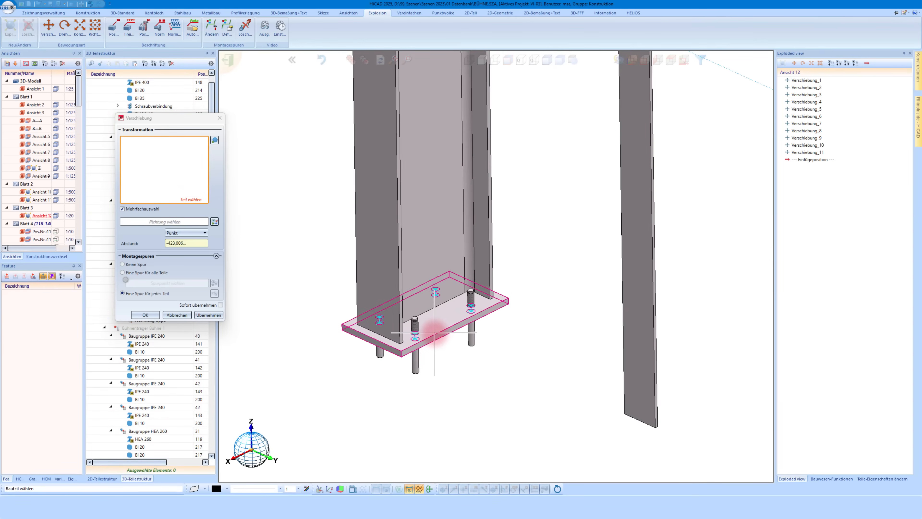
left_click(436, 331)
middle_click(390, 320)
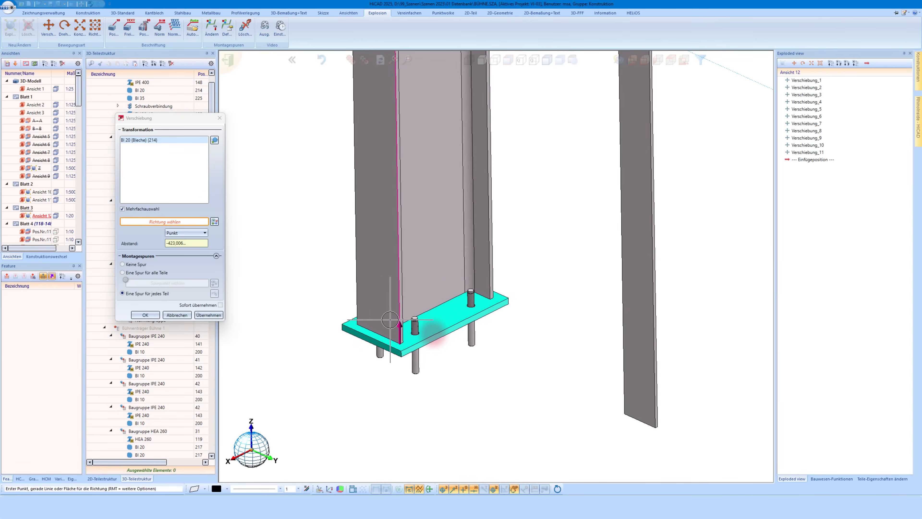
left_click(399, 323)
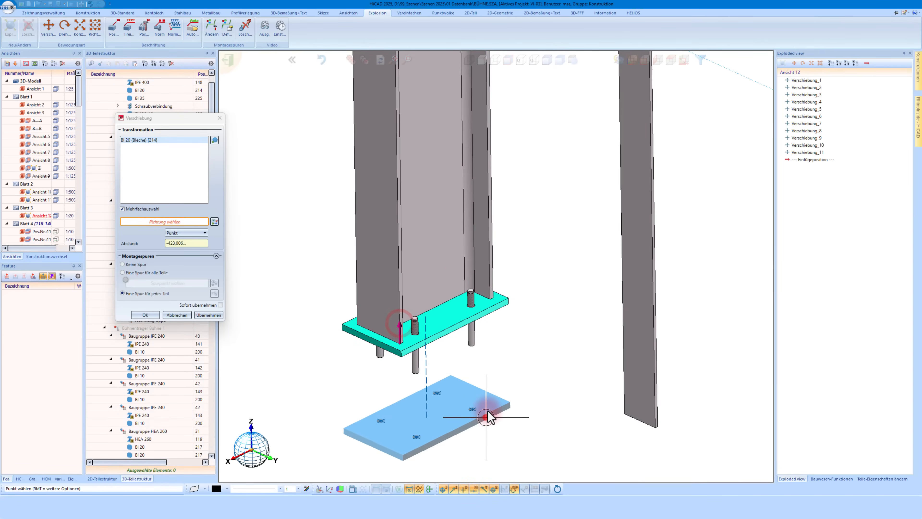
left_click(486, 417)
scroll(486, 417, "down", 3)
scroll(486, 417, "up", 1)
middle_click(473, 396)
- Displace the group of four base anchors downward by about -702, below the base plate, following the column's vertical edge
scroll(399, 283, "up", 2)
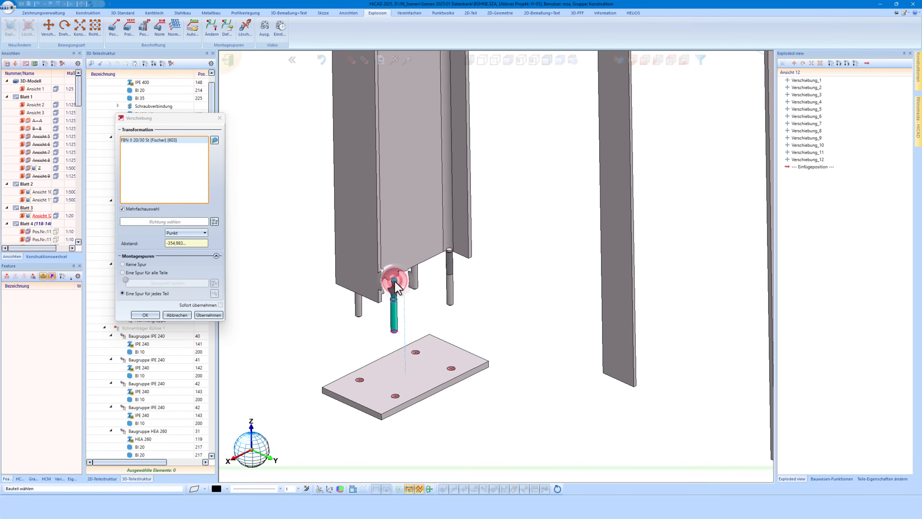
left_click(395, 285)
left_click(214, 221)
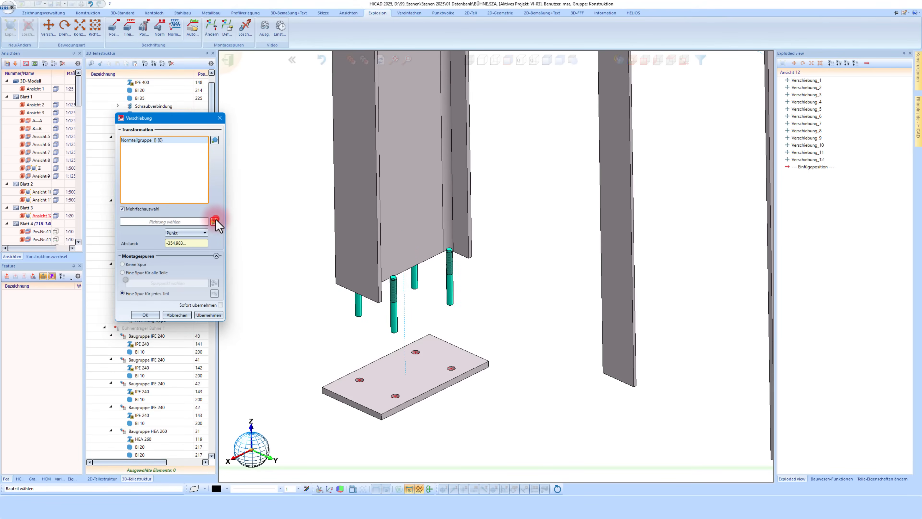
left_click(377, 270)
scroll(449, 329, "down", 2)
left_click(451, 351)
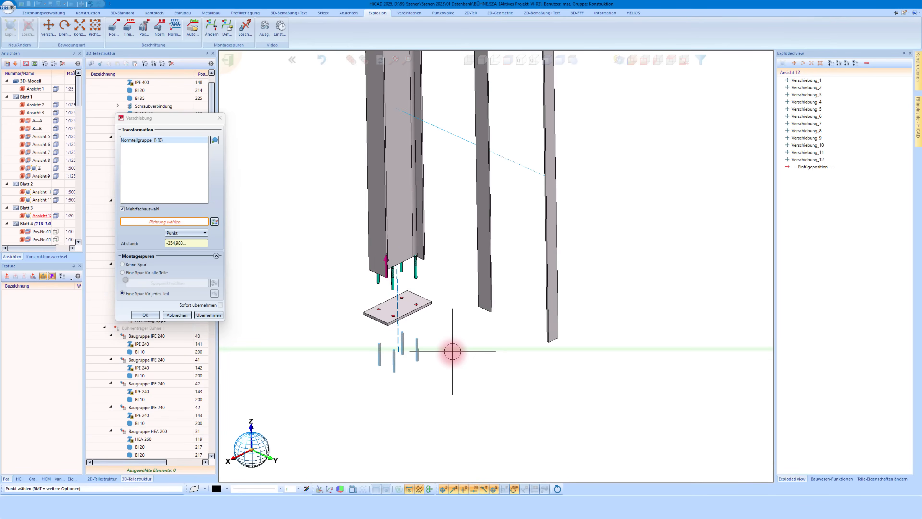
- Displace the front column's head bolts (Schraubverbindung) upward by about 855 along the head plate's vertical edge, apply it and end the displacement command
scroll(438, 261, "up", 5)
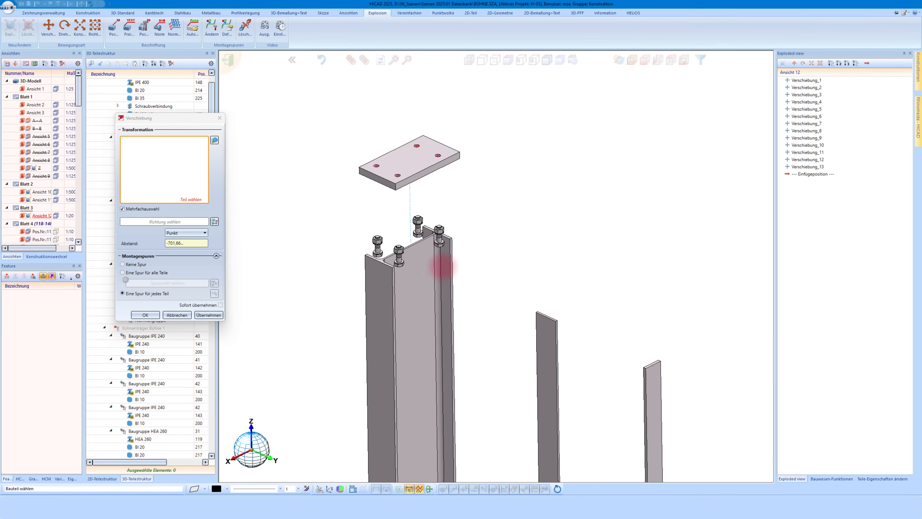
left_click(440, 232)
scroll(393, 162, "up", 3)
scroll(392, 162, "up", 2)
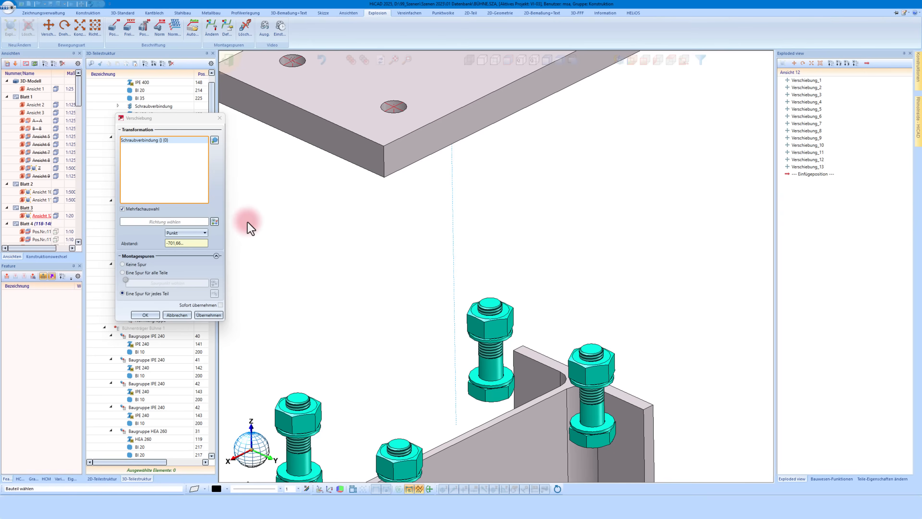
left_click(215, 221)
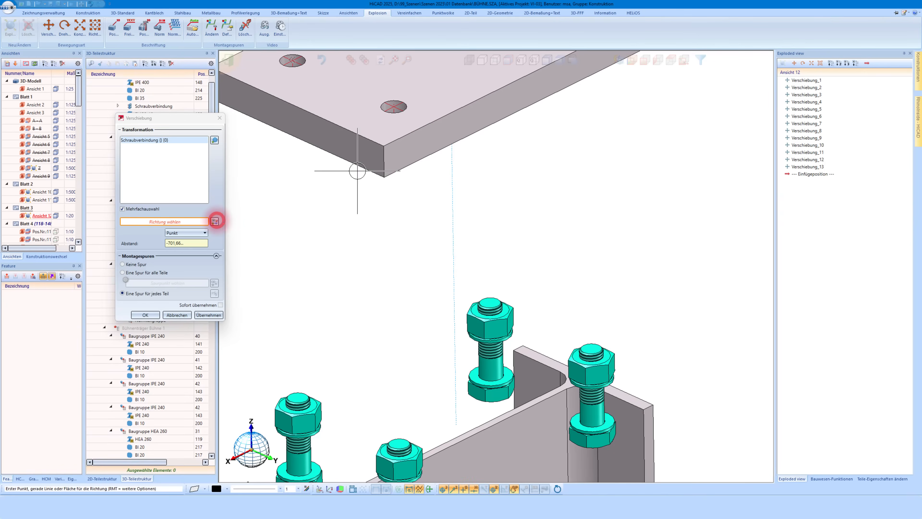
scroll(386, 168, "up", 3)
left_click(386, 169)
scroll(385, 168, "down", 6)
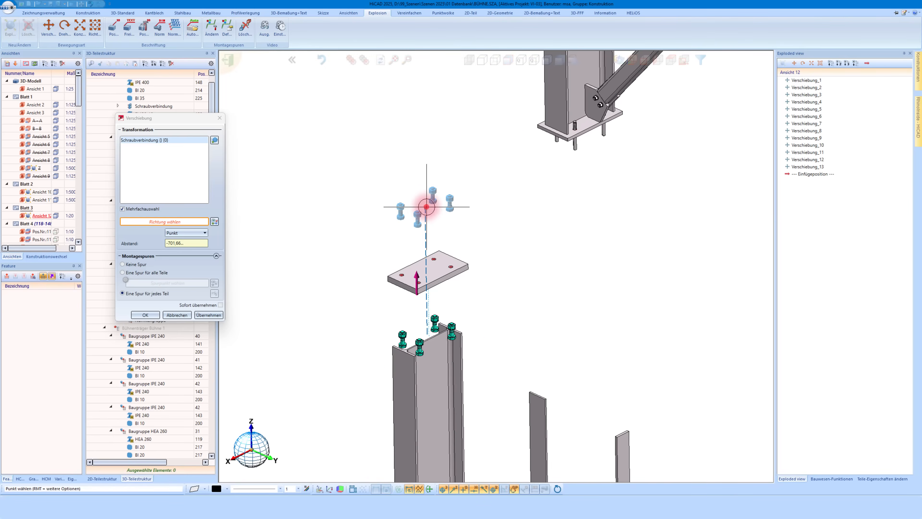
scroll(432, 184, "down", 3)
middle_click(430, 207)
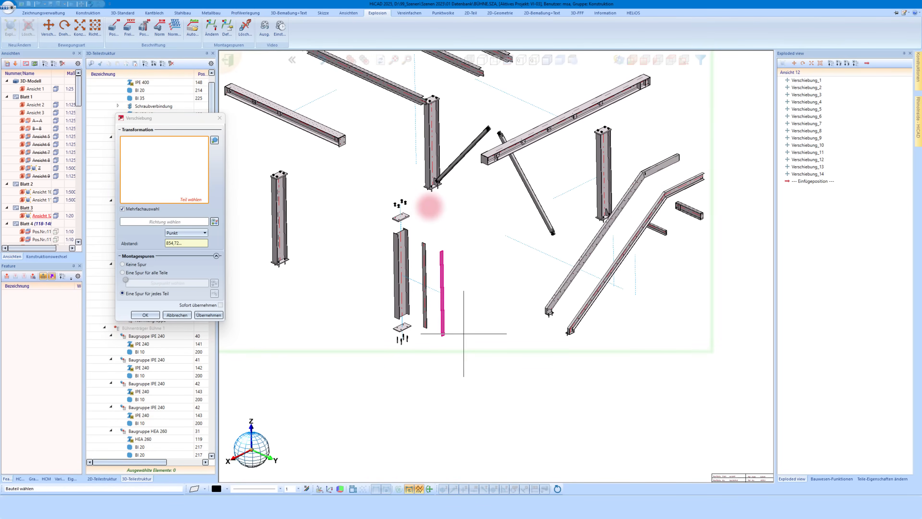
scroll(463, 334, "down", 2)
middle_click(469, 304)
scroll(435, 302, "down", 1)
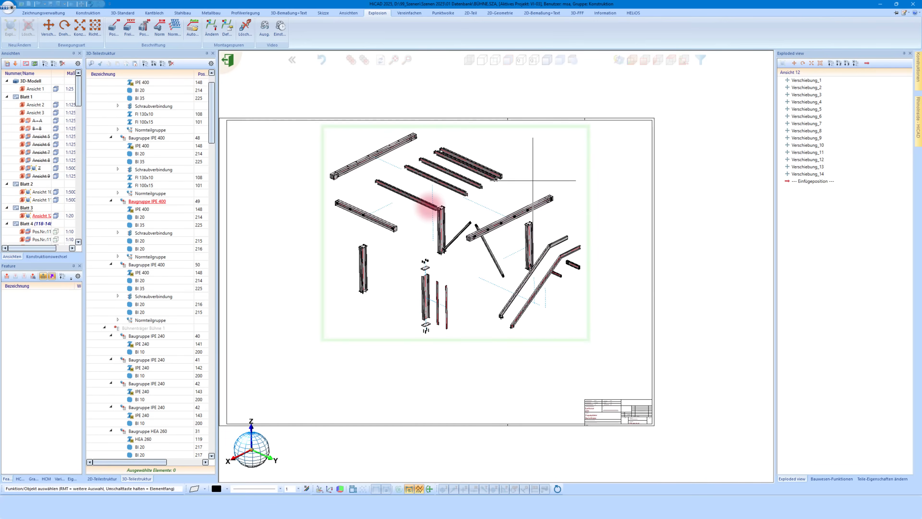
- Reposition the exploded view lower on the drawing sheet and leave explosion editing
left_click(588, 160)
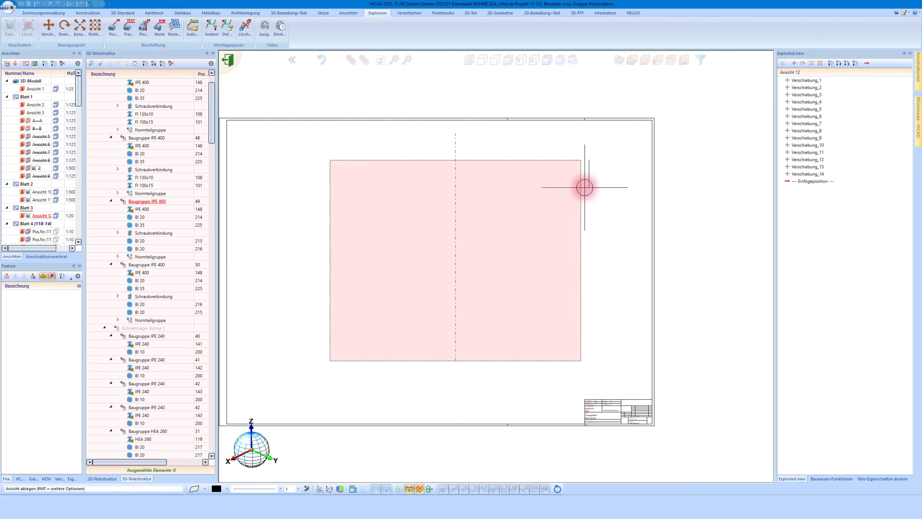
left_click(580, 193)
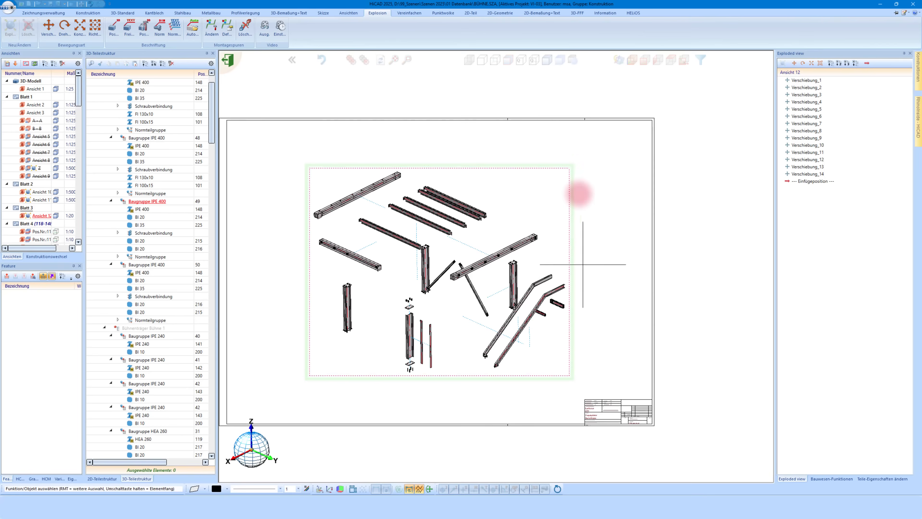
scroll(579, 194, "up", 2)
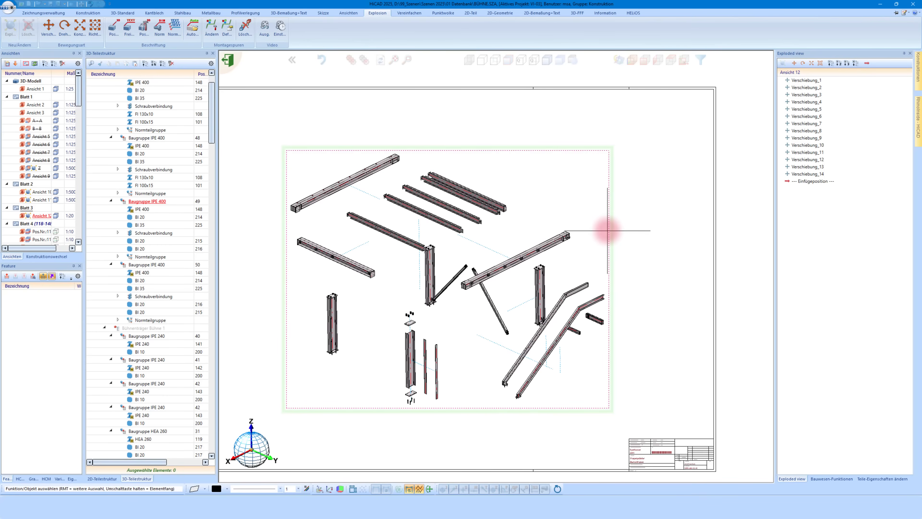
left_click(228, 65)
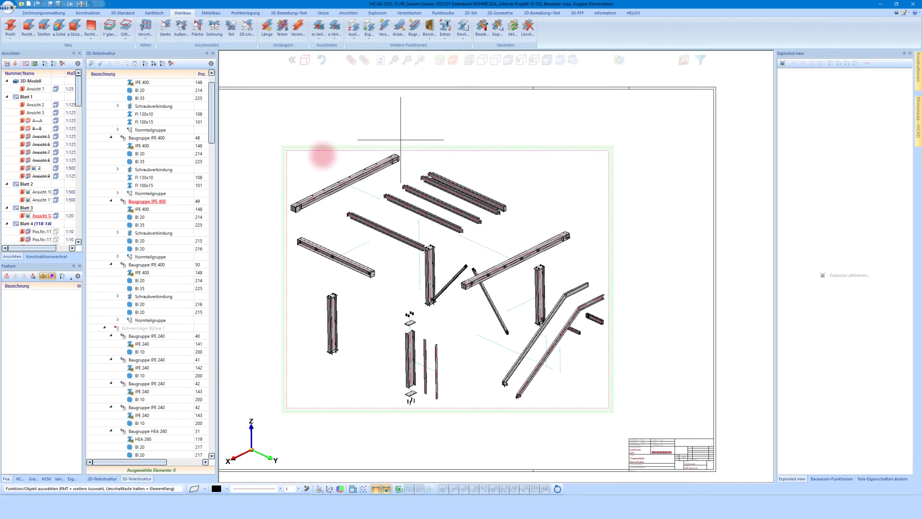
- Preview and run the part filter on the whole construction for assemblies whose main part is a profile
left_click(701, 60)
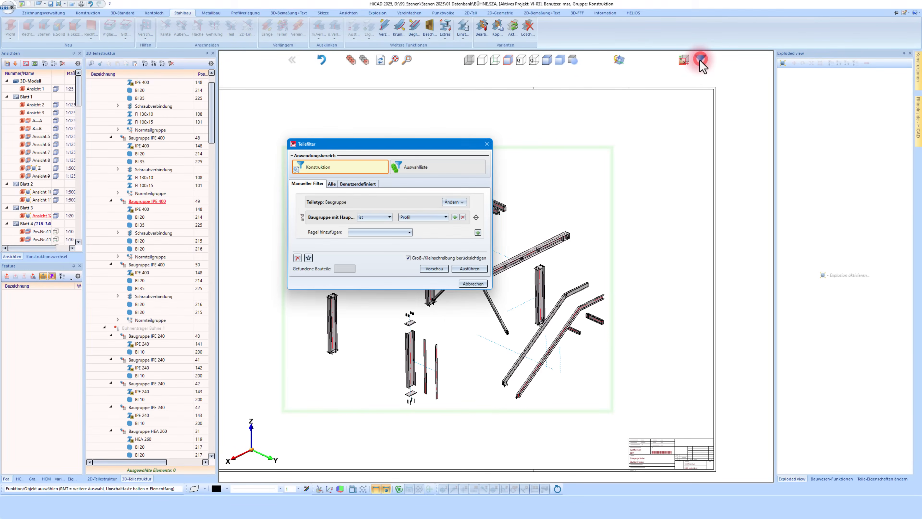
left_click(440, 270)
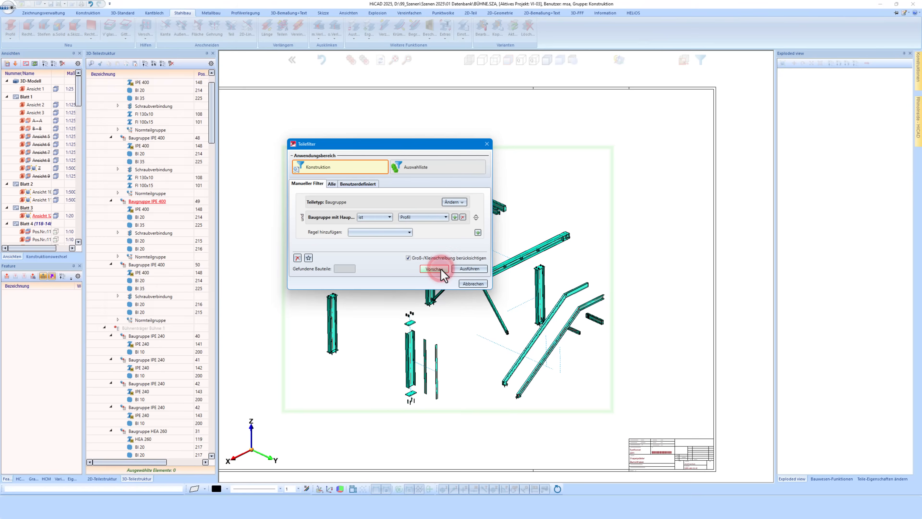
left_click(458, 270)
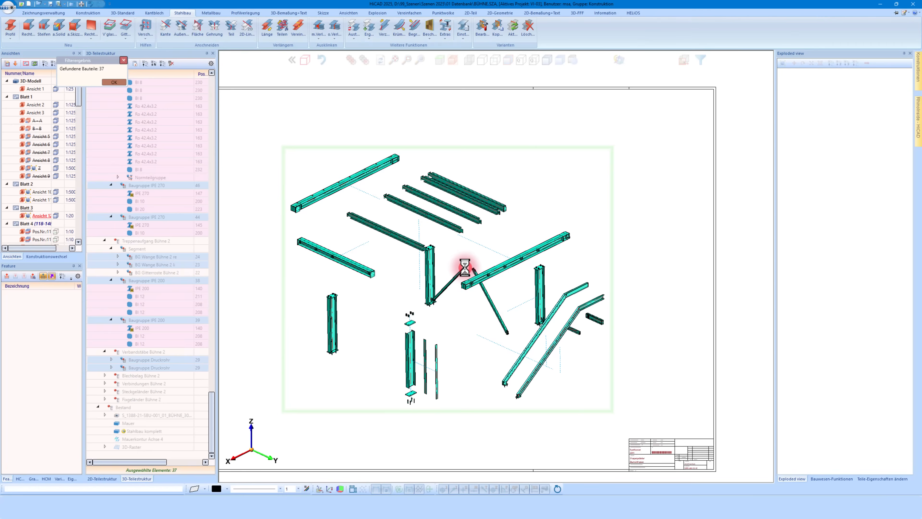
- Annotate the filtered assemblies with automatic part annotation from 00_Detail_Teile(SN-Pos).ftd, replacing existing part annotations
left_click(283, 12)
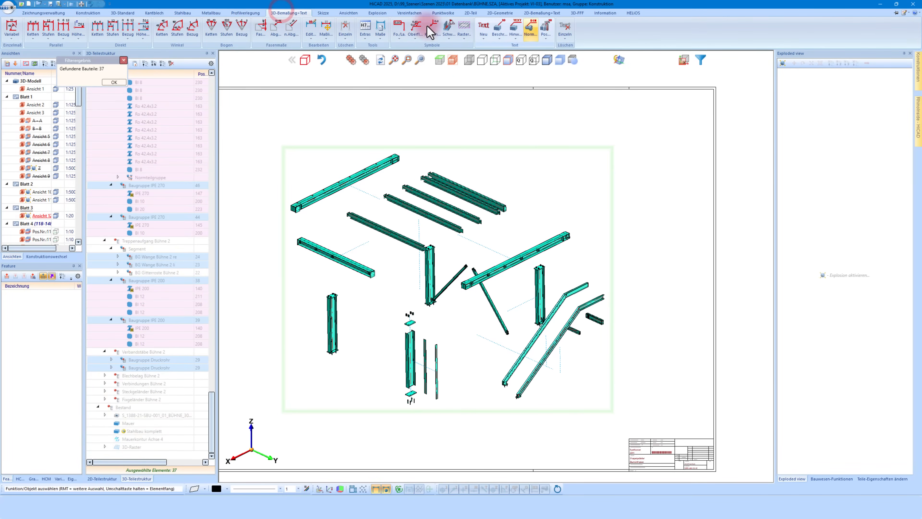
left_click(544, 36)
left_click(516, 32)
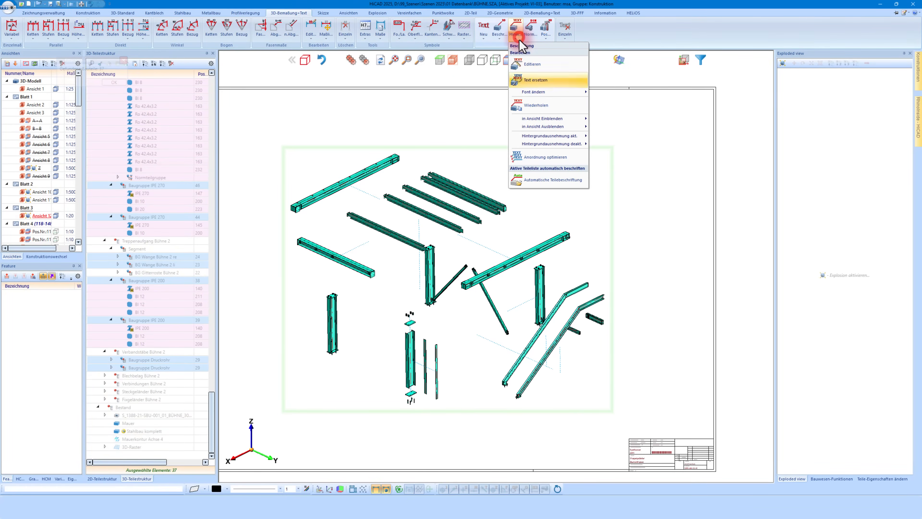
left_click(534, 184)
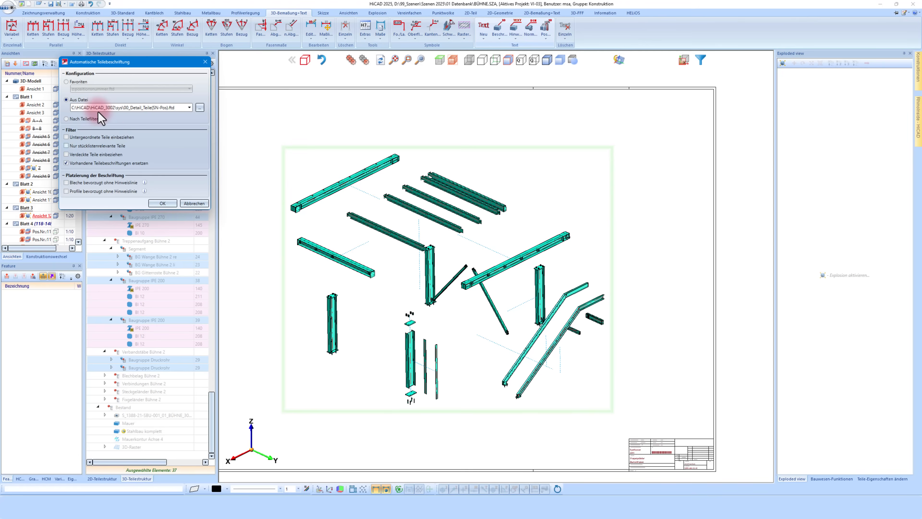
left_click(163, 203)
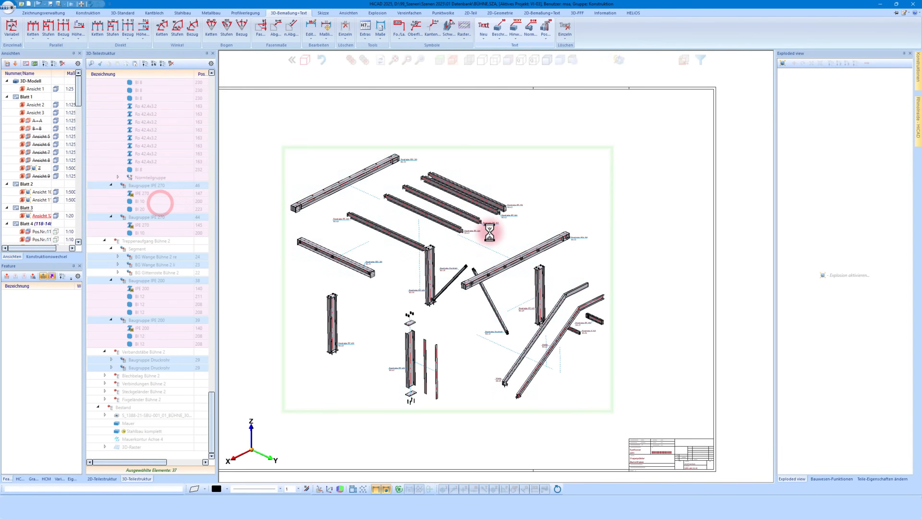
- Examine the assembly names and item numbers annotated on the exploded beams, columns and stringers
scroll(367, 382, "up", 5)
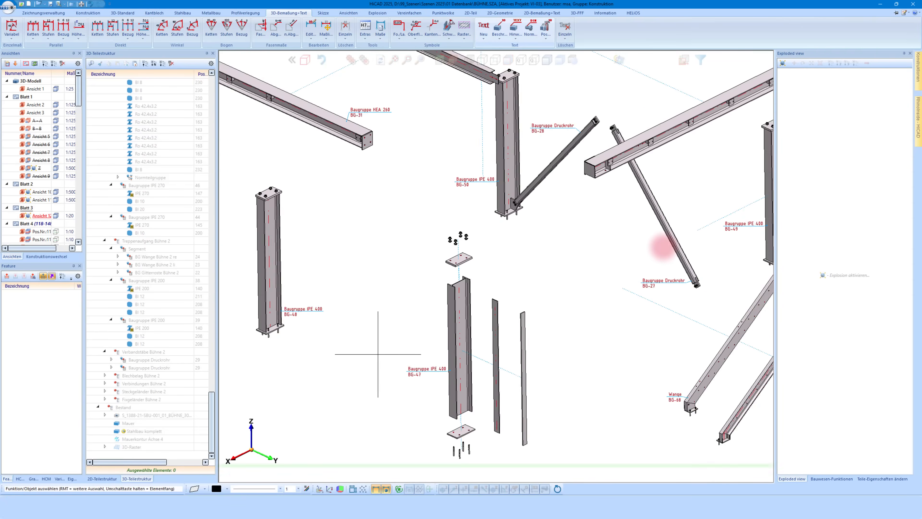
scroll(663, 247, "down", 3)
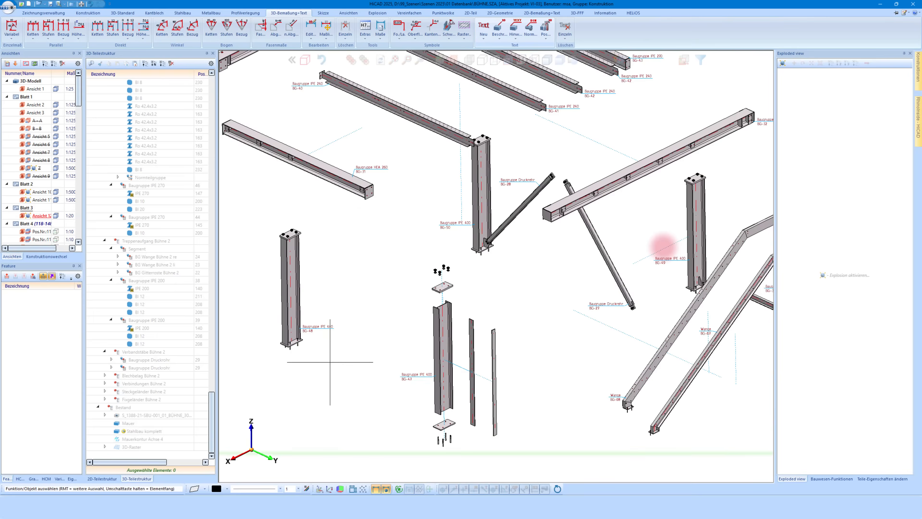
scroll(663, 246, "up", 5)
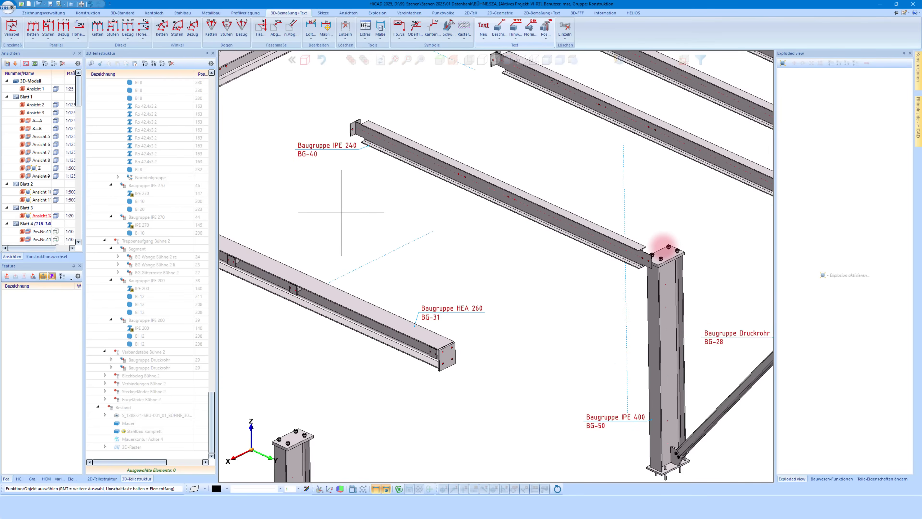
scroll(663, 241, "down", 6)
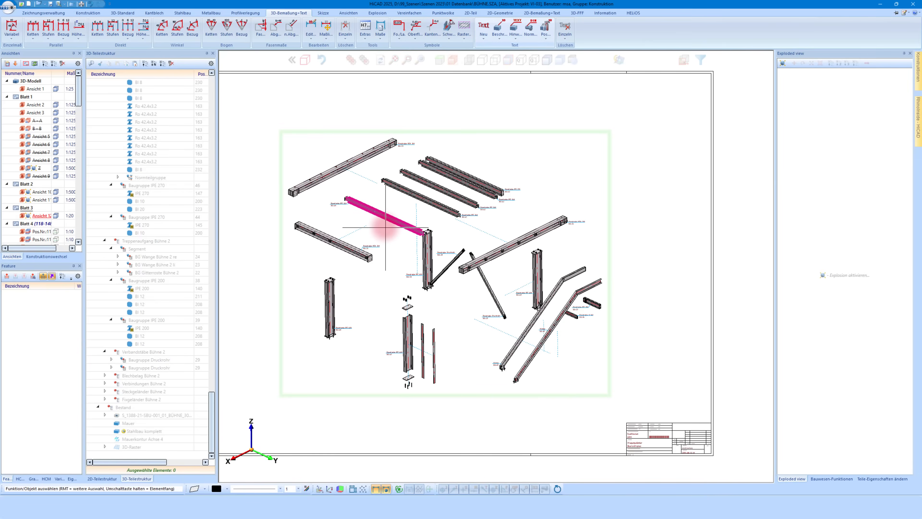
scroll(350, 201, "down", 2)
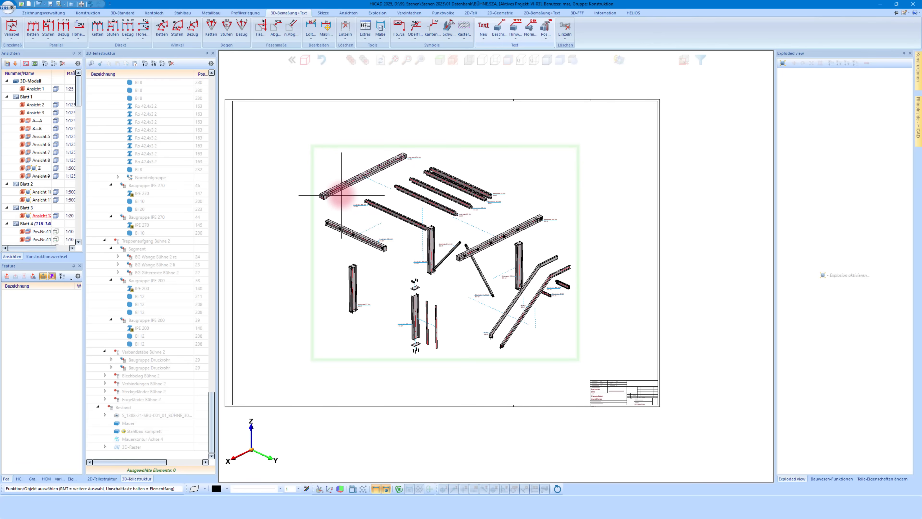
scroll(341, 195, "up", 1)
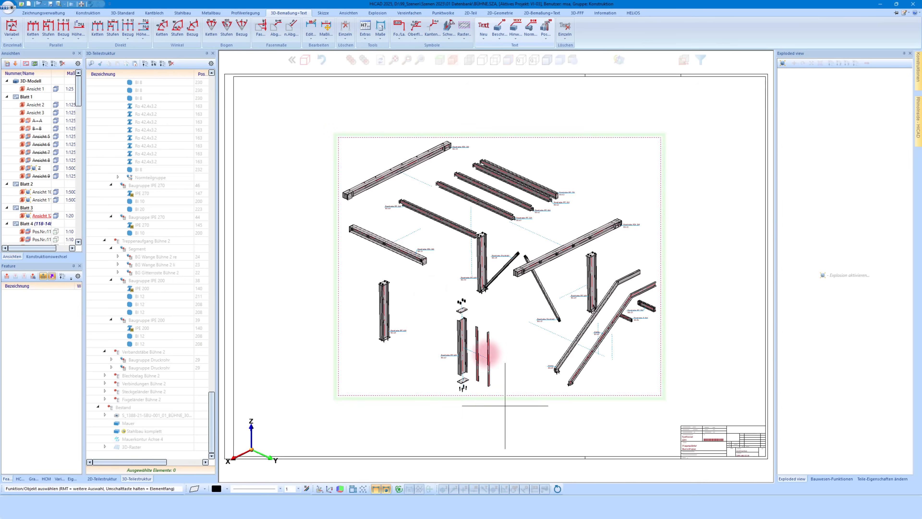
left_click(565, 440)
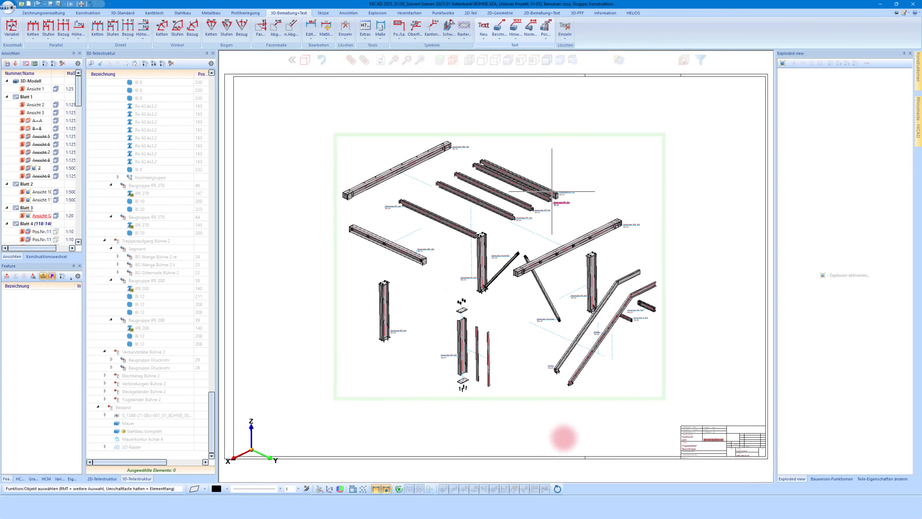
left_click(352, 165)
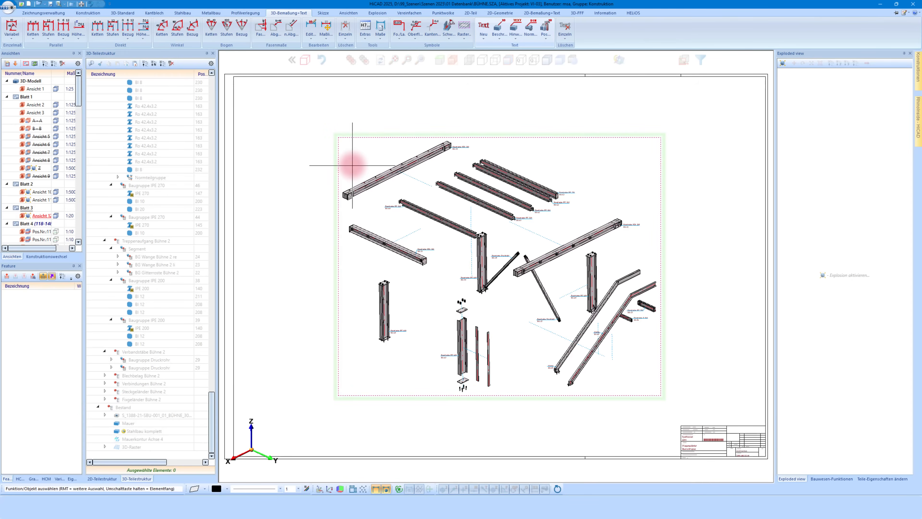